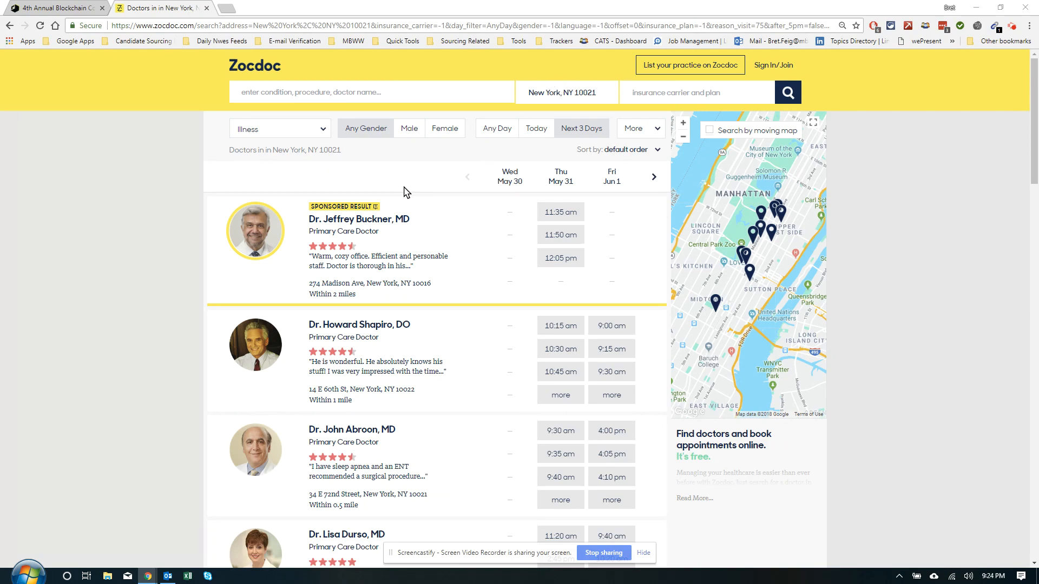
Step: Look through the public, bookmarked and own recipes in Data Miner, and start a new recipe for the doctor results page
left_click_drag(1033, 143, 991, 147)
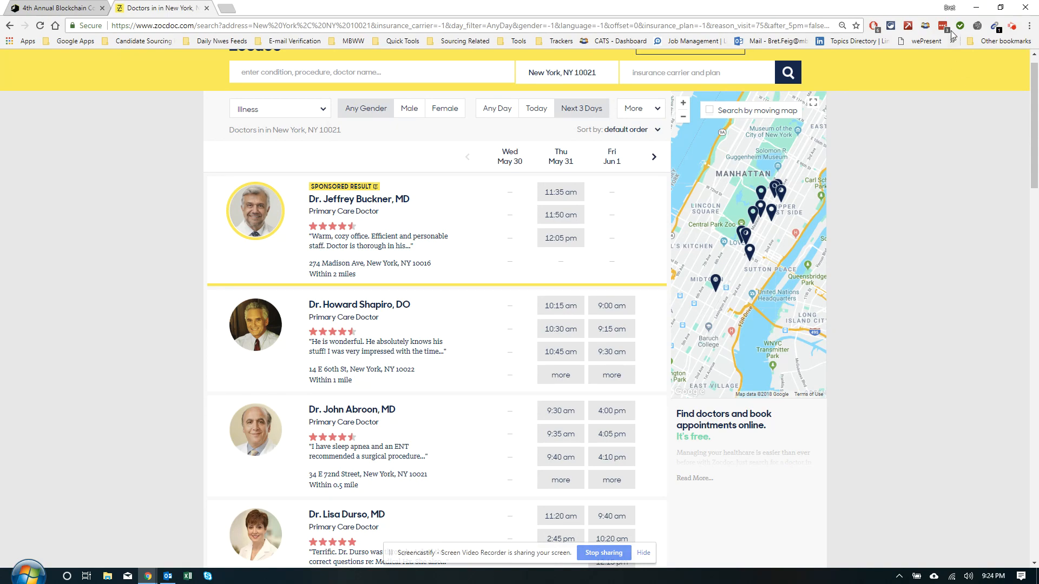
left_click(909, 30)
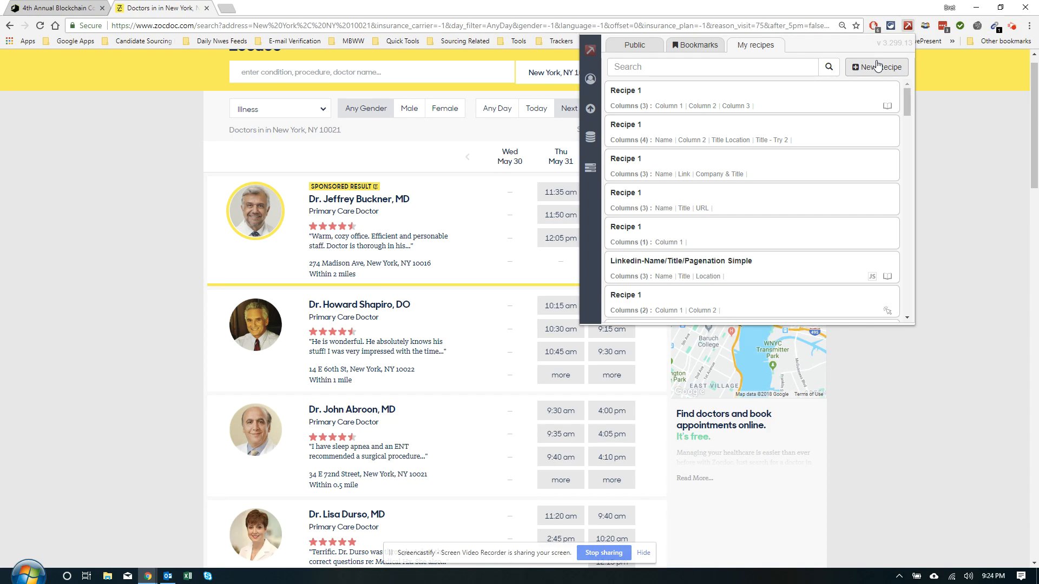
left_click(618, 46)
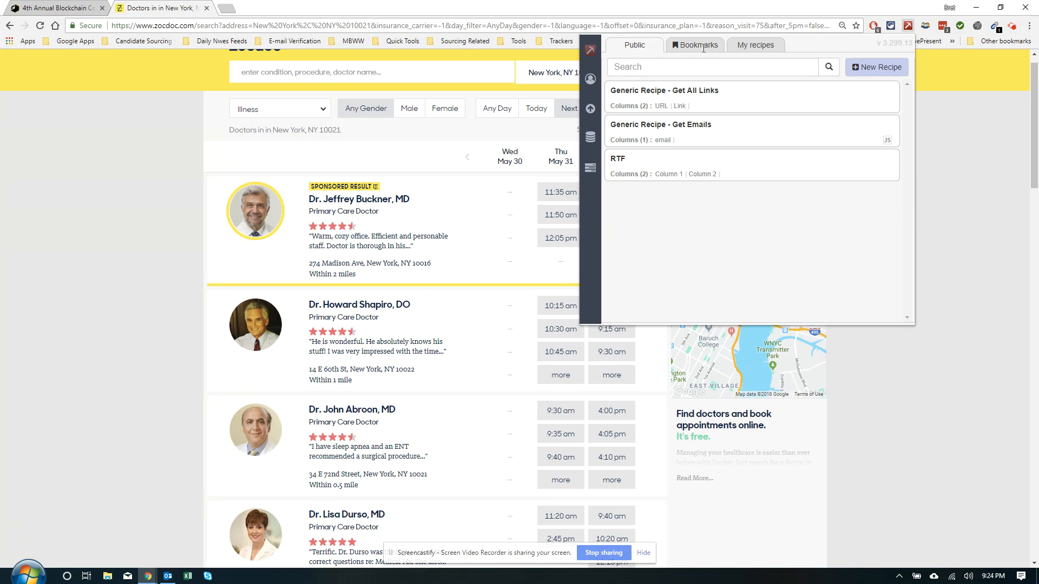
left_click(752, 46)
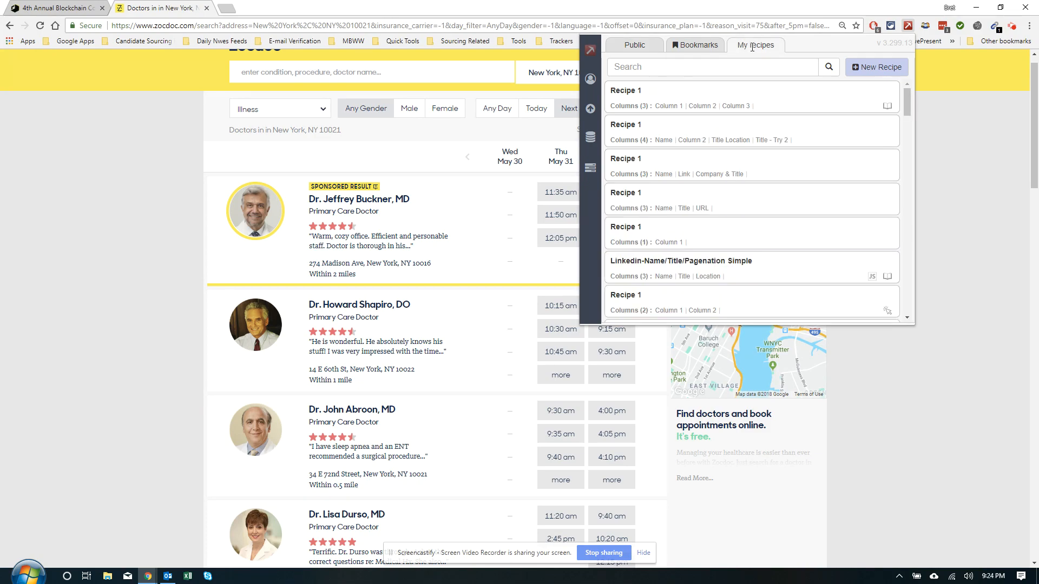
left_click(708, 44)
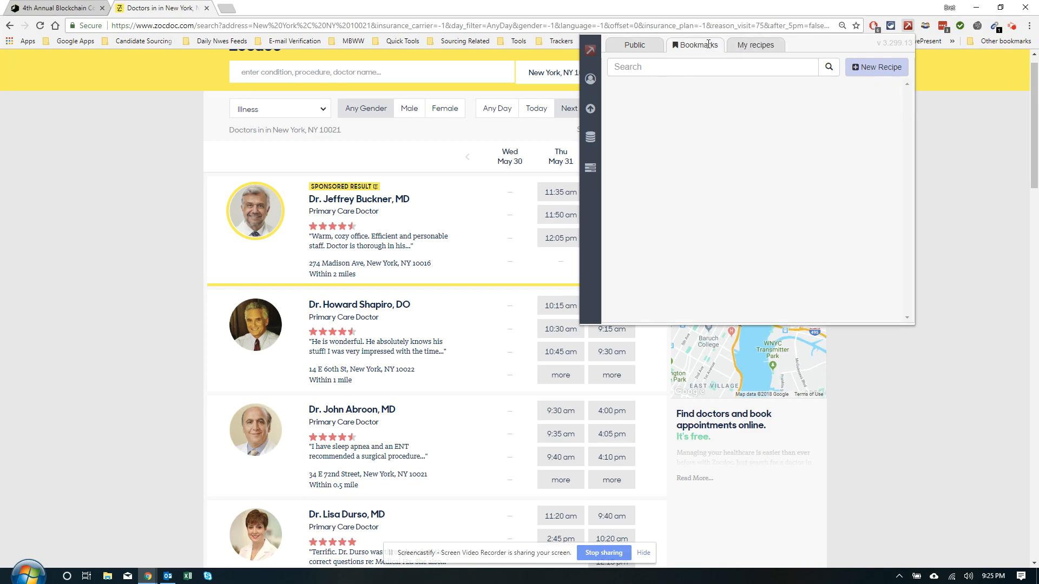
left_click(753, 45)
left_click(891, 73)
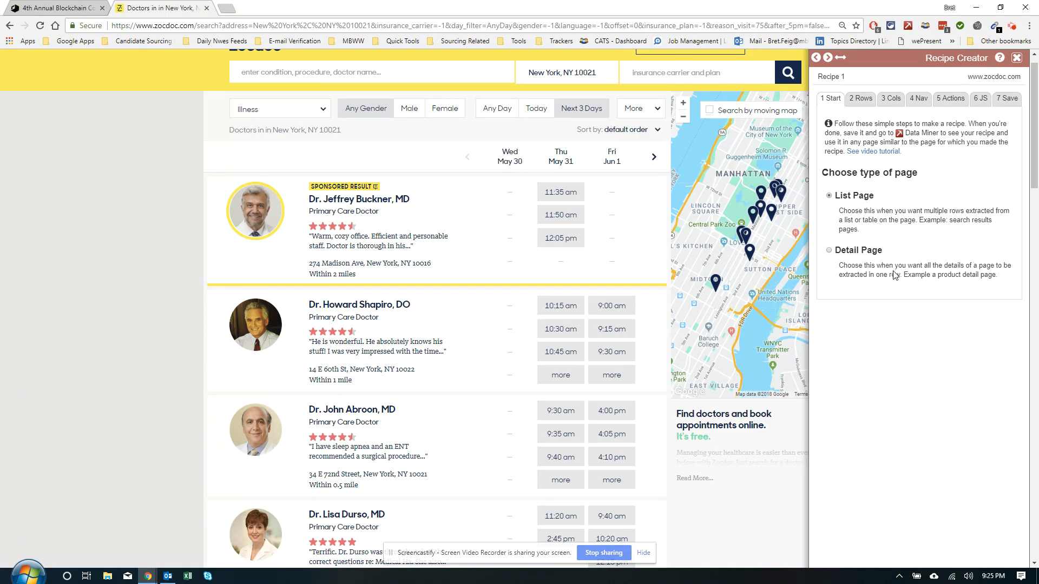
left_click_drag(841, 276, 895, 276)
Step: Pick the first doctor's information block as the row element and try the <div> element type as its identifier
left_click(864, 100)
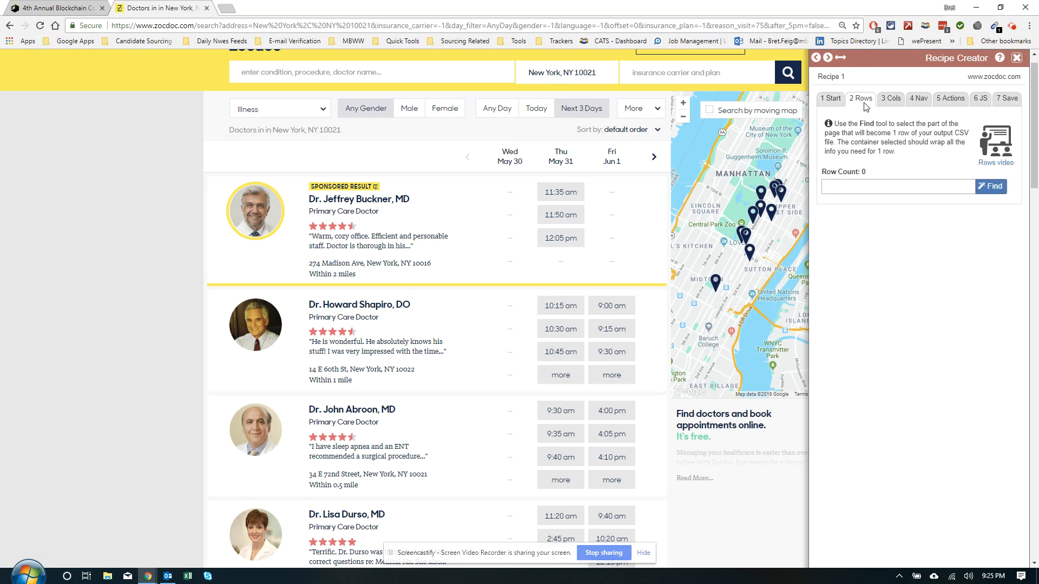
left_click(984, 188)
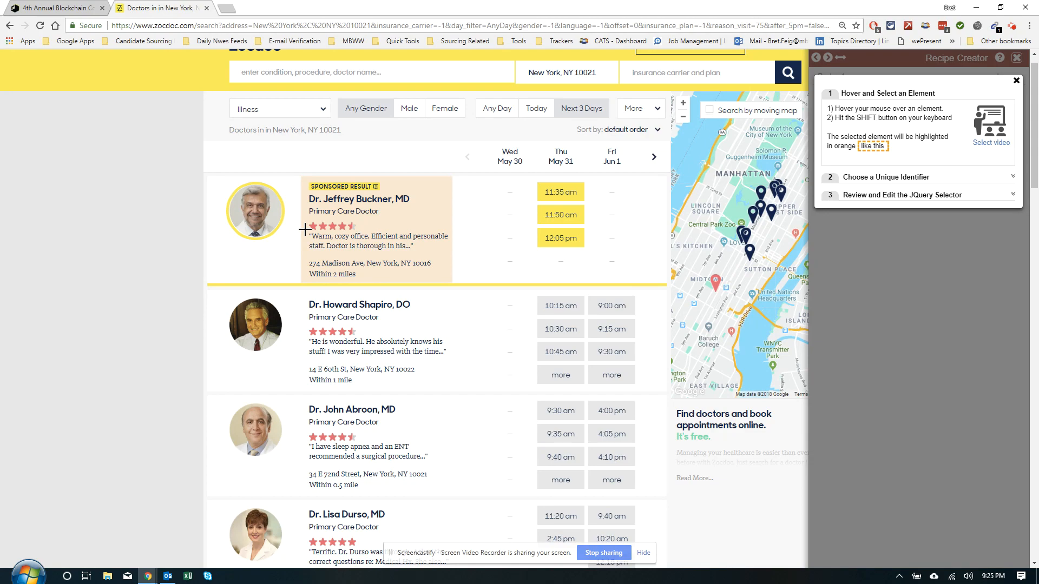
key("shift")
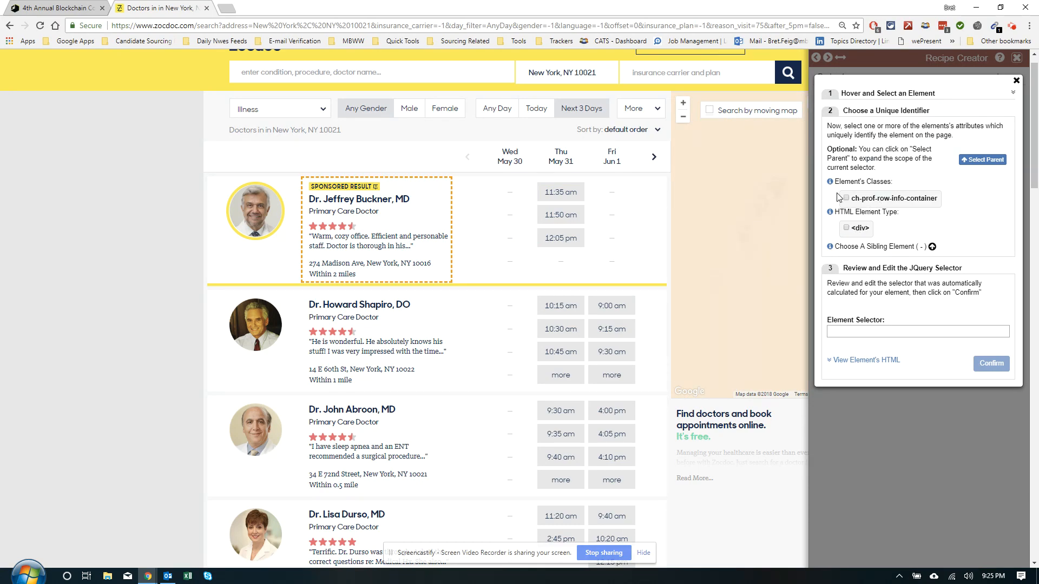
left_click(846, 229)
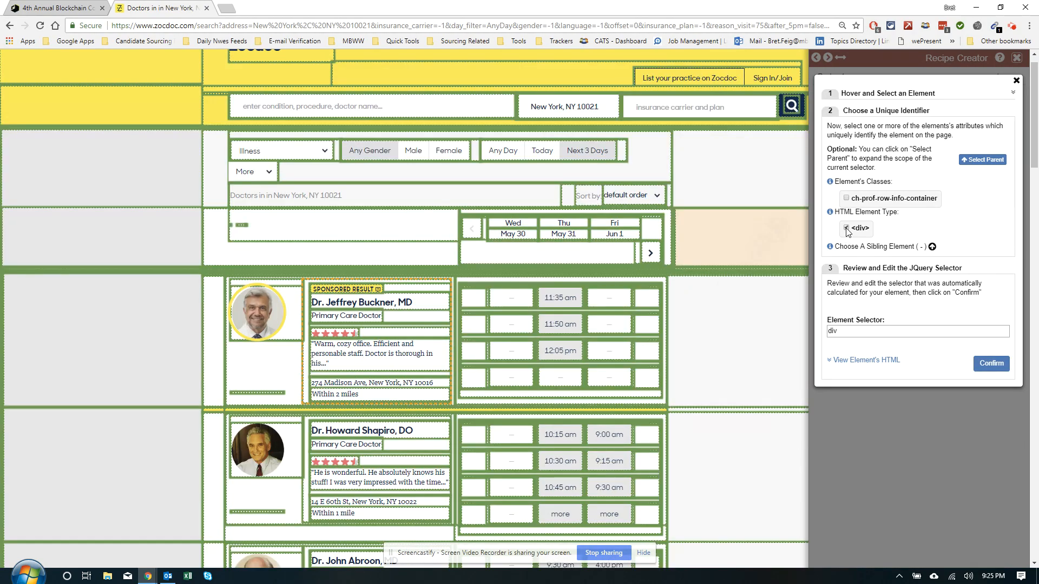
left_click(847, 228)
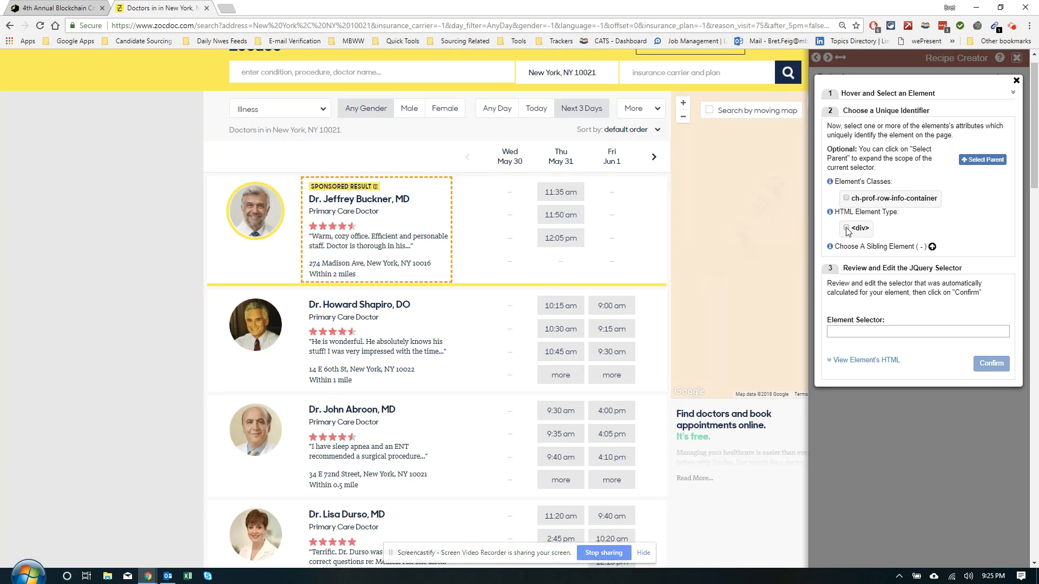
Step: Set the row selector to the ch-prof-row-info-container class, check its coverage of the doctor listings, and confirm it
left_click(847, 199)
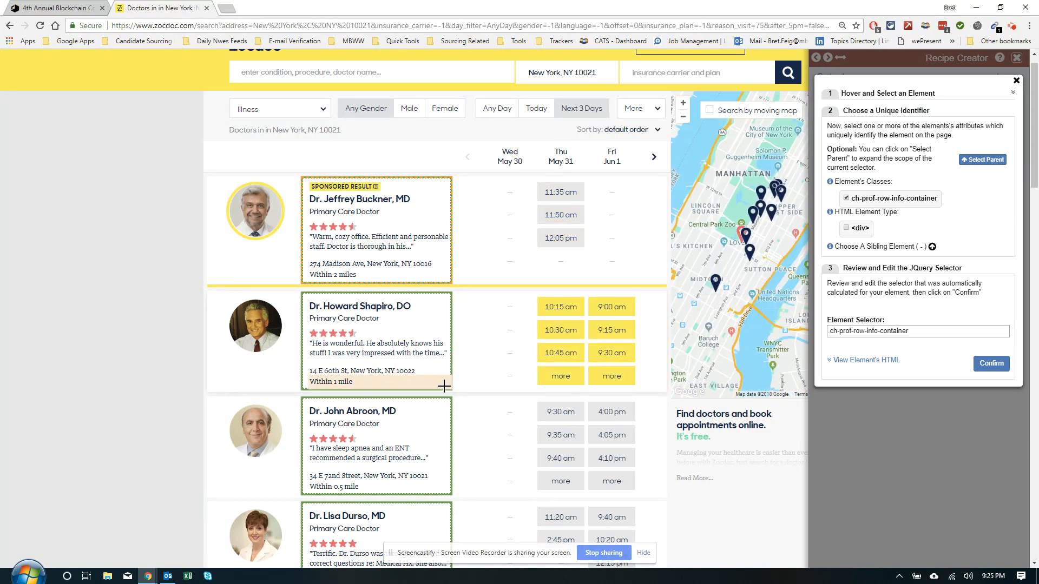
scroll(443, 386, "down", 13)
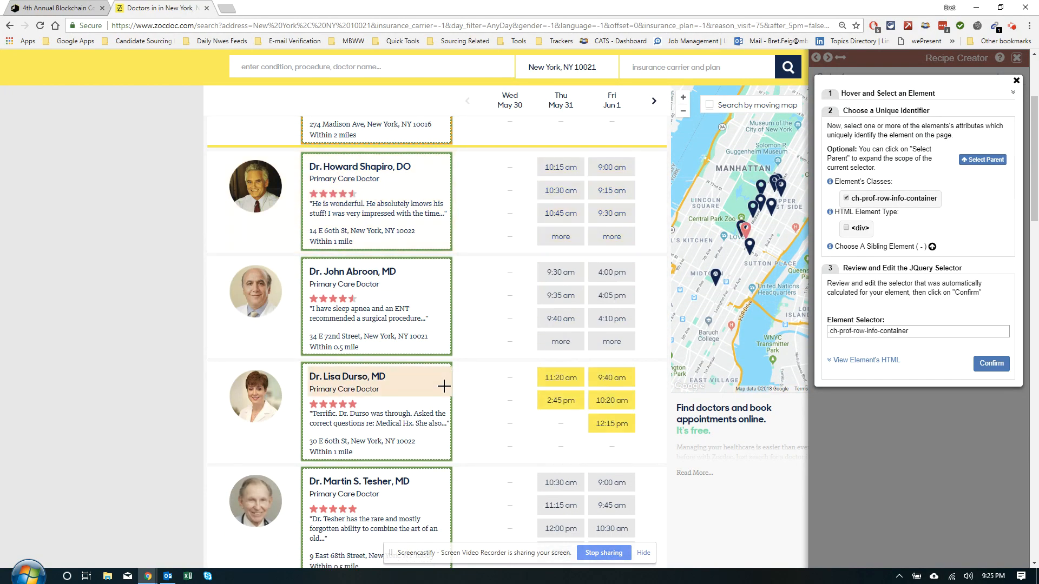
scroll(445, 389, "down", 4)
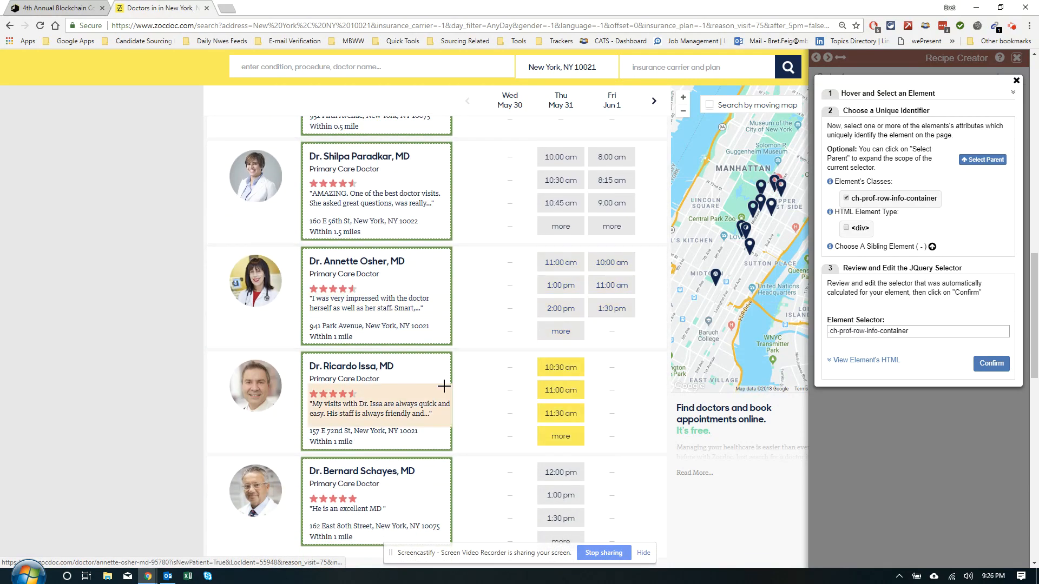
scroll(444, 386, "up", 5)
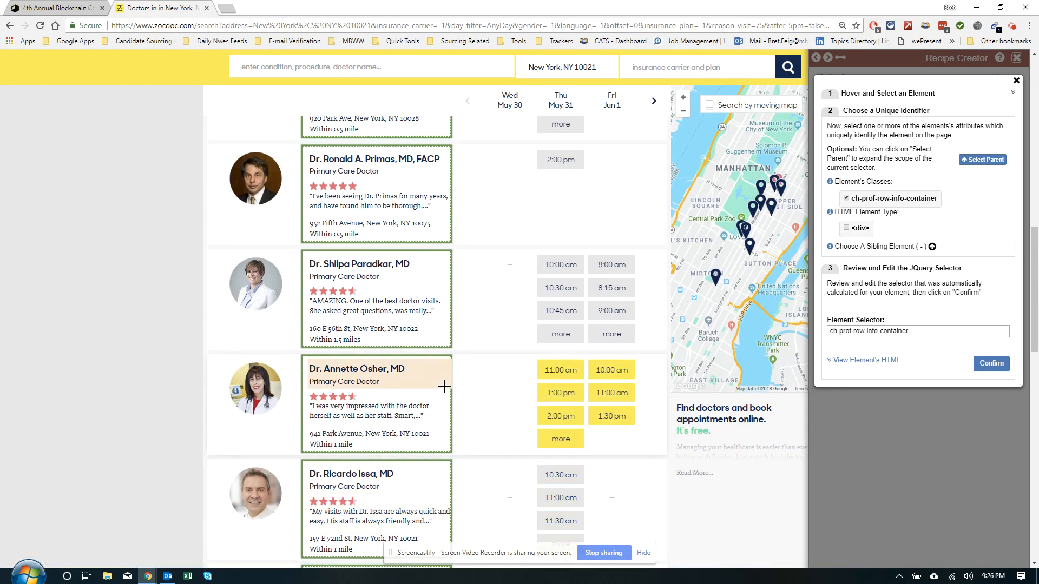
scroll(447, 327, "up", 1)
scroll(449, 335, "up", 4)
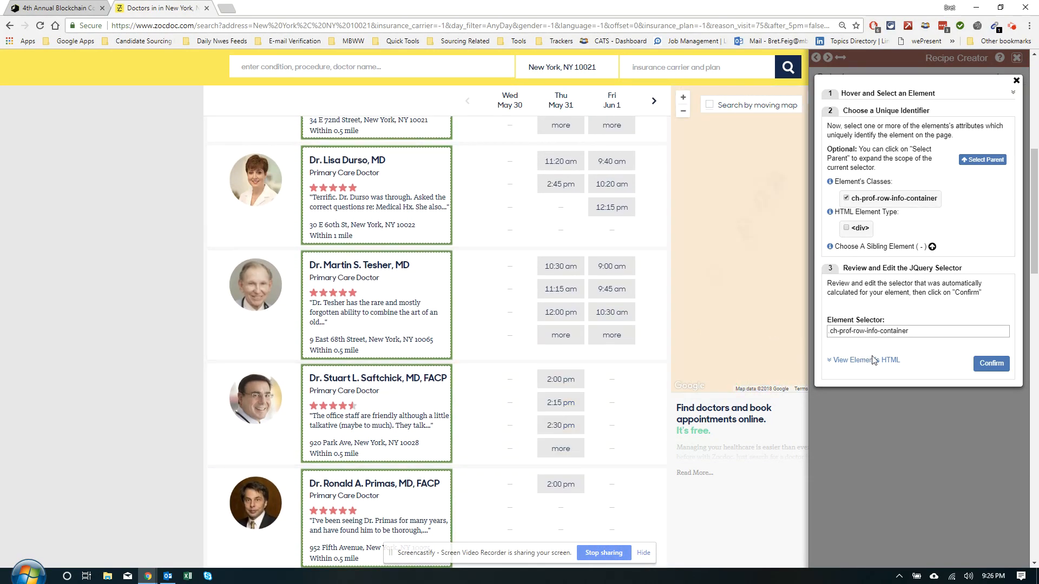
left_click(1000, 366)
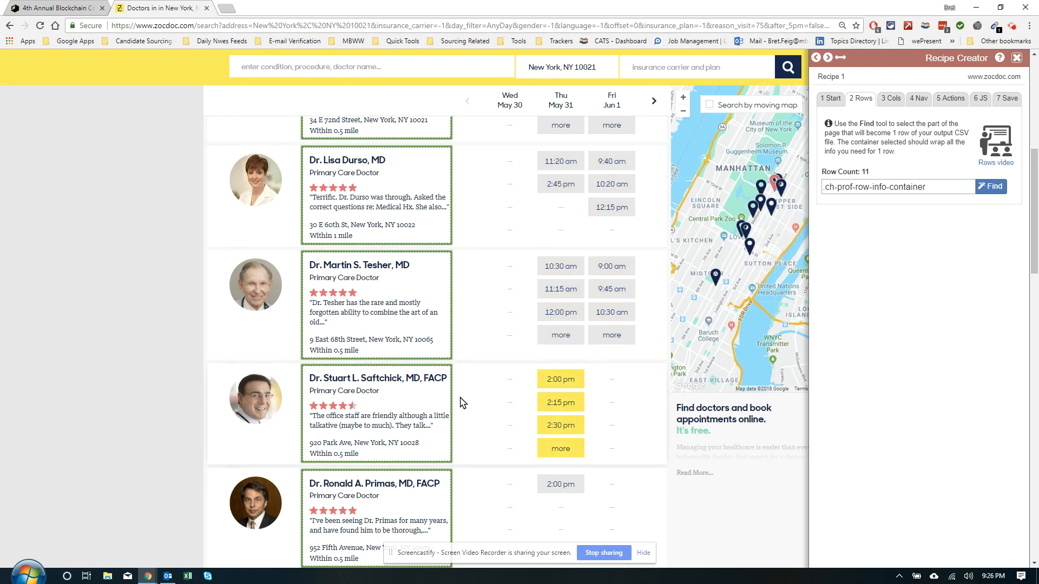
Step: Name the recipe's first column "Name" and pick the first doctor's name link as its page element
scroll(463, 404, "up", 8)
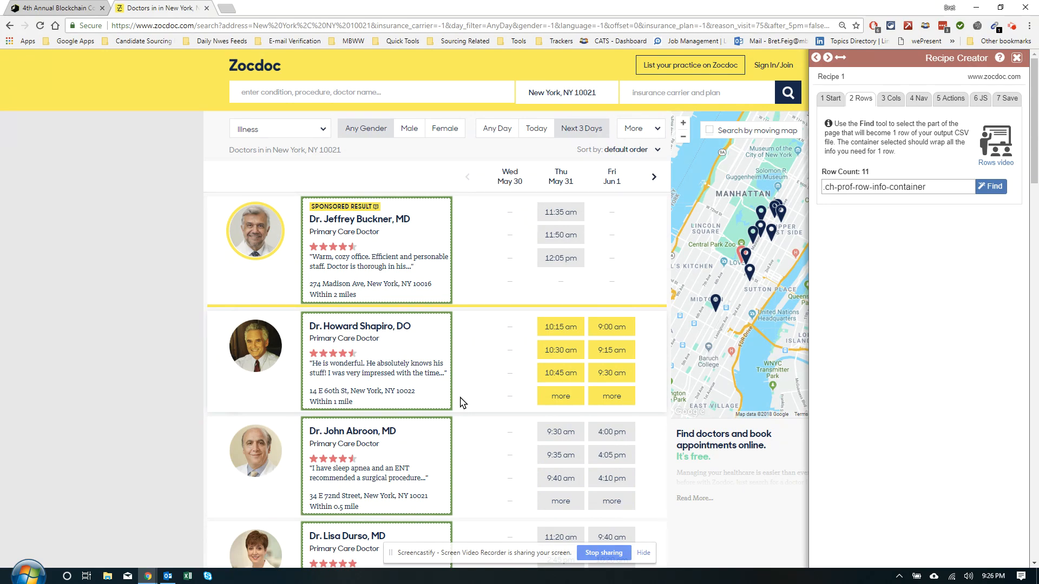
left_click(894, 99)
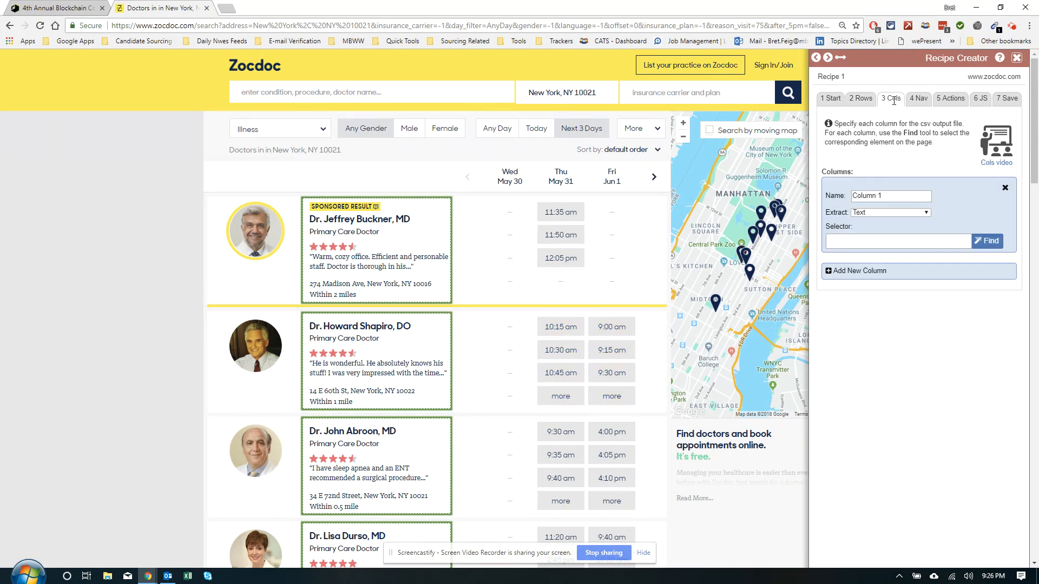
left_click(836, 196)
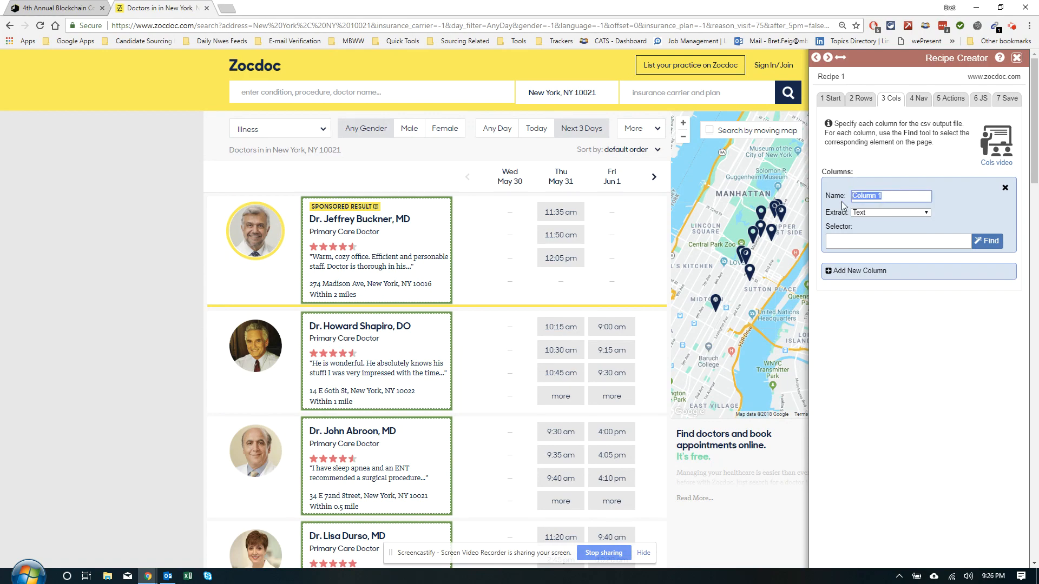
type("Name")
left_click(990, 242)
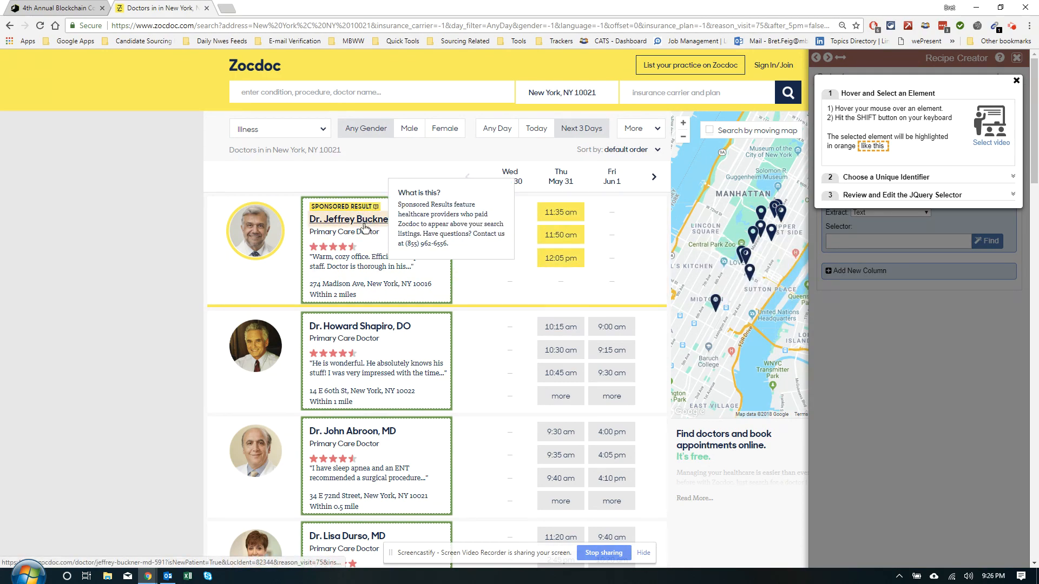
key("shift")
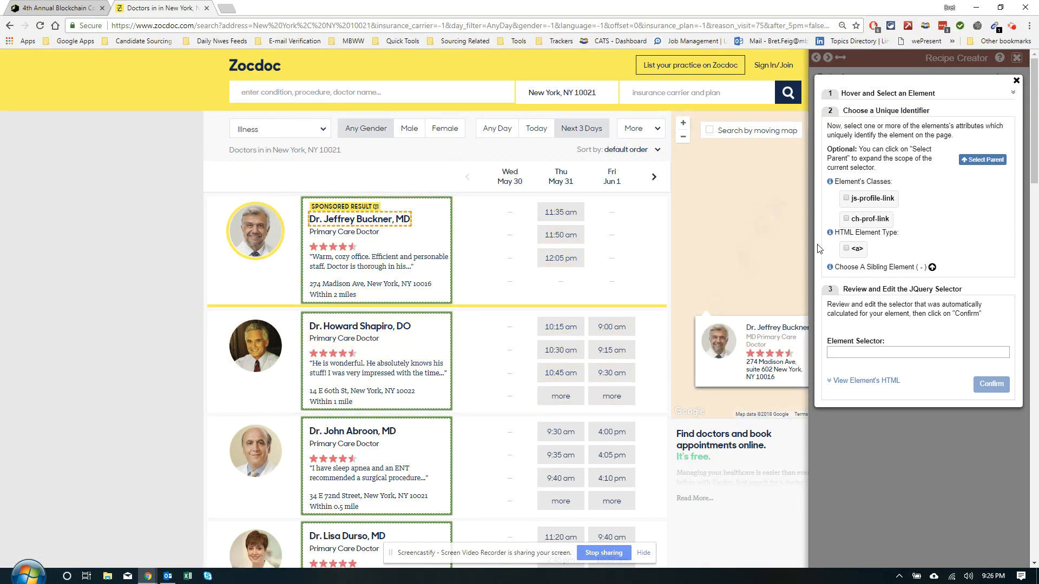
Step: Try the <a> element type and the js-profile-link class as identifiers for the Name column, checking the matches in the listings
left_click(846, 249)
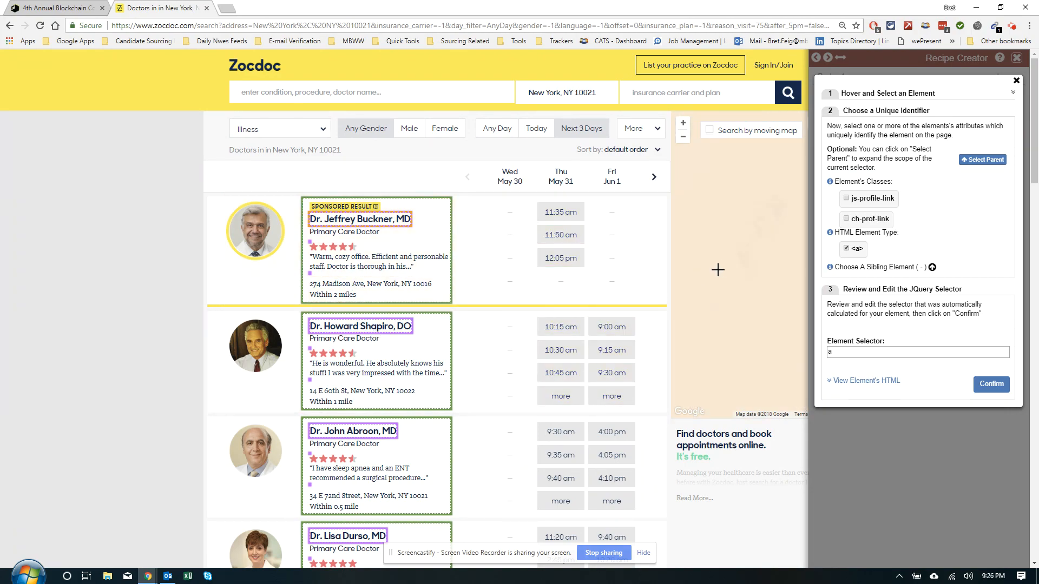
left_click(846, 249)
left_click(847, 198)
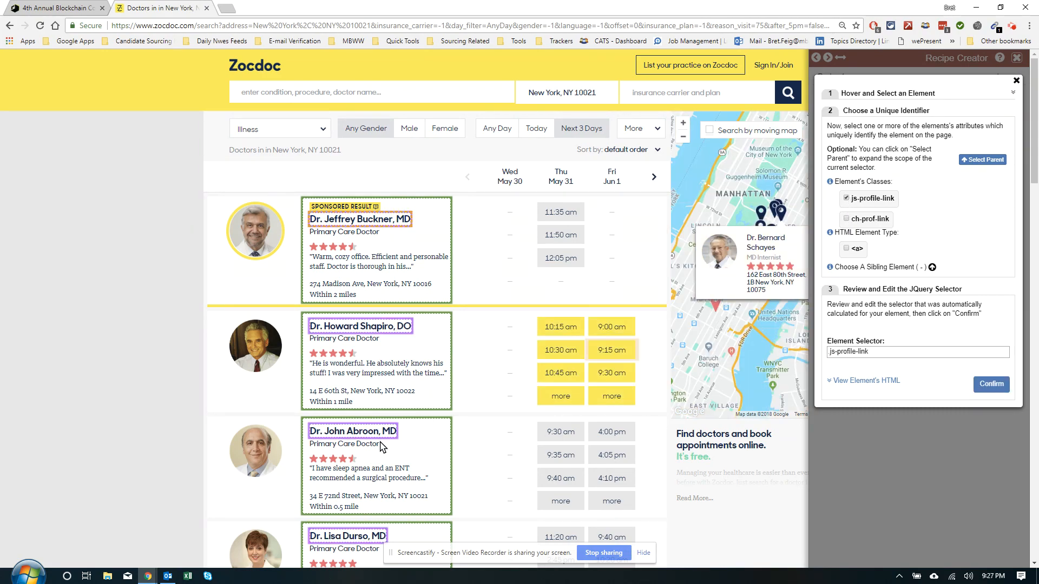
scroll(376, 456, "down", 7)
scroll(376, 456, "down", 11)
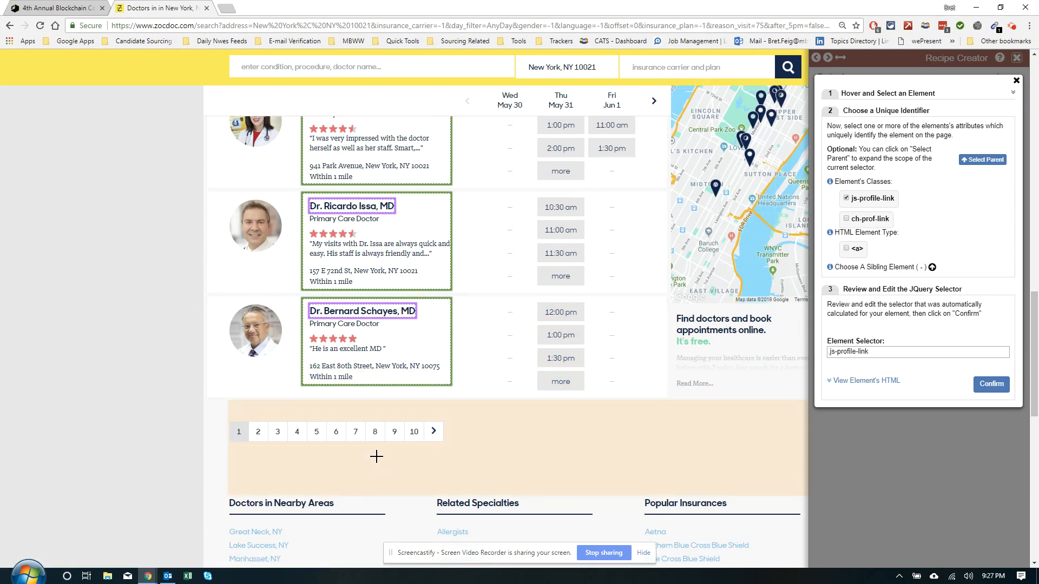
scroll(376, 456, "up", 18)
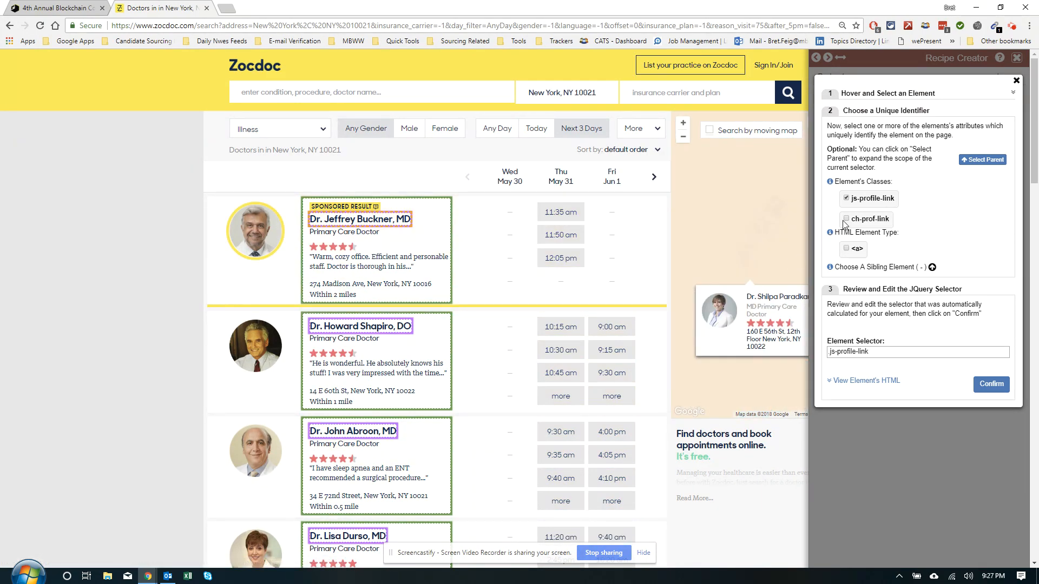
Step: Try the ch-prof-link class in place of js-profile-link for the Name column and check its matches in the listings
left_click(846, 198)
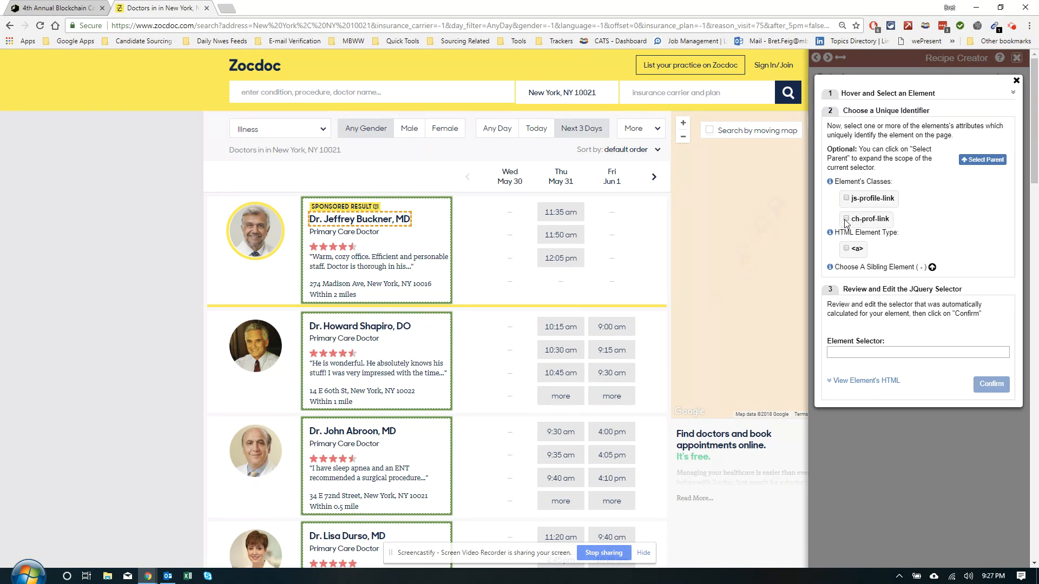
left_click(846, 220)
scroll(535, 369, "down", 2)
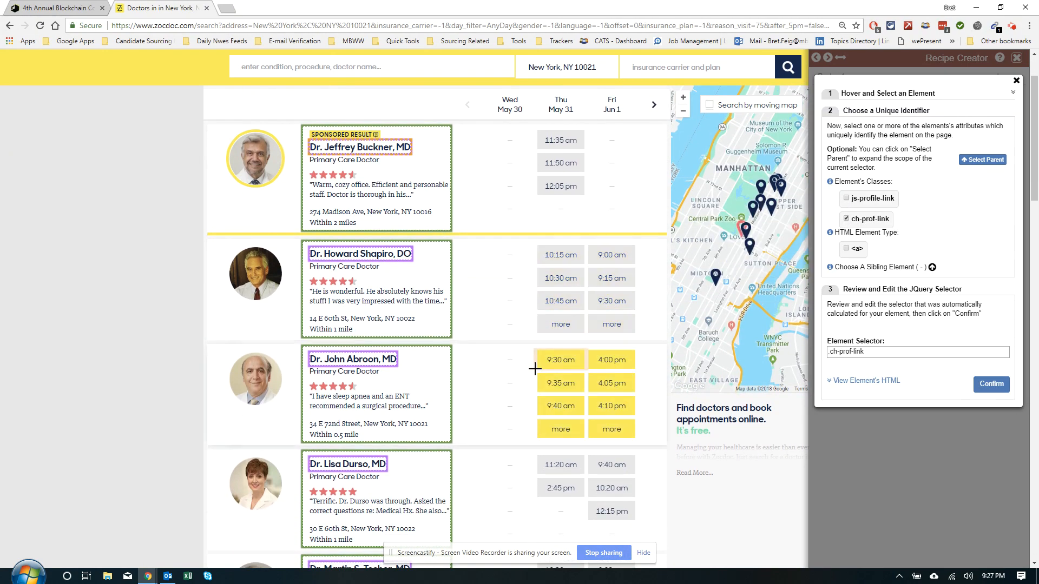
scroll(534, 369, "down", 8)
scroll(534, 368, "up", 7)
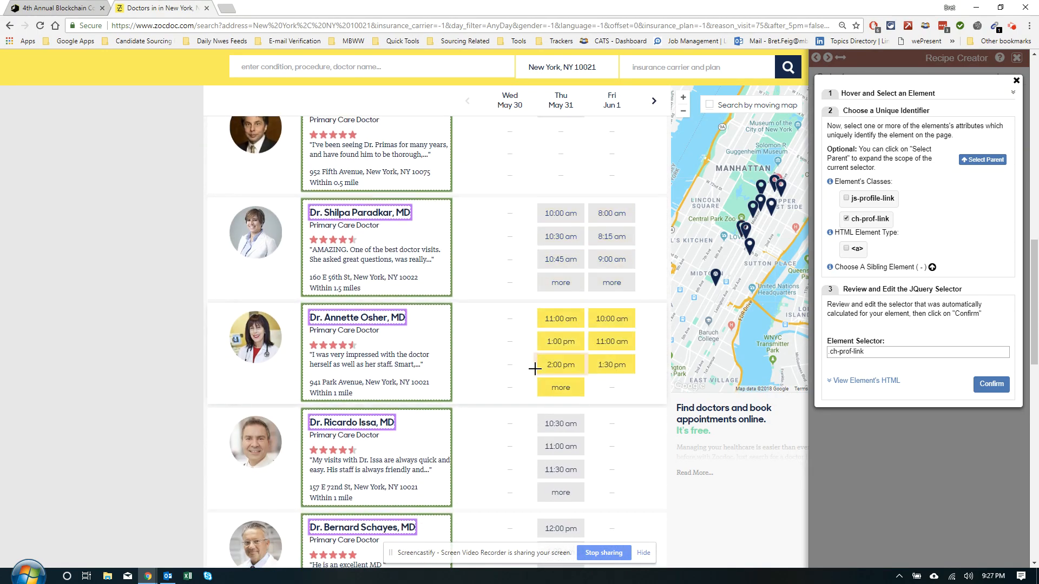
scroll(534, 369, "up", 6)
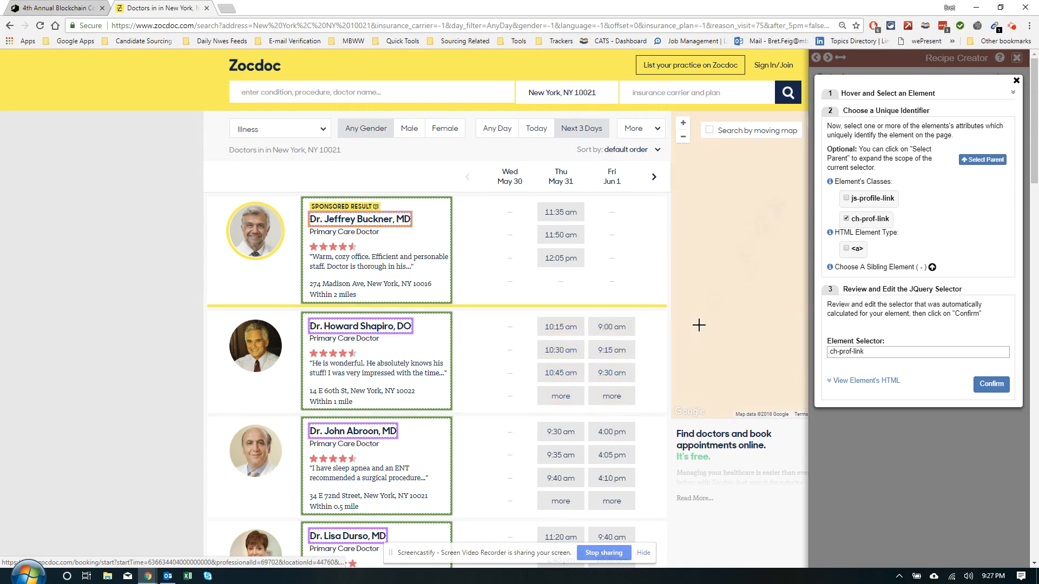
Step: Set the Name column's selector to the js-profile-link class and preview the column's data
left_click(846, 219)
left_click(846, 198)
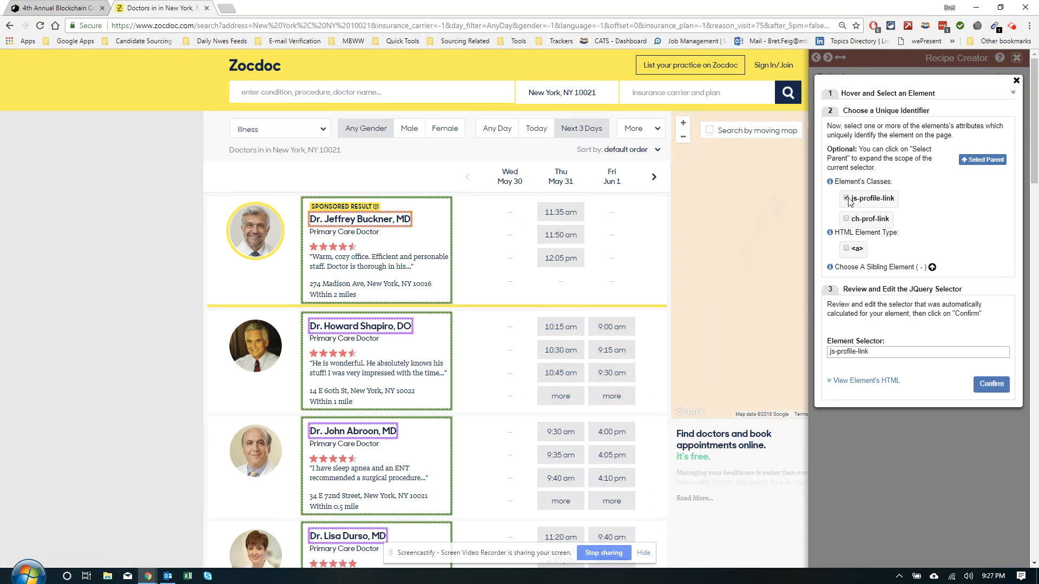
left_click(984, 385)
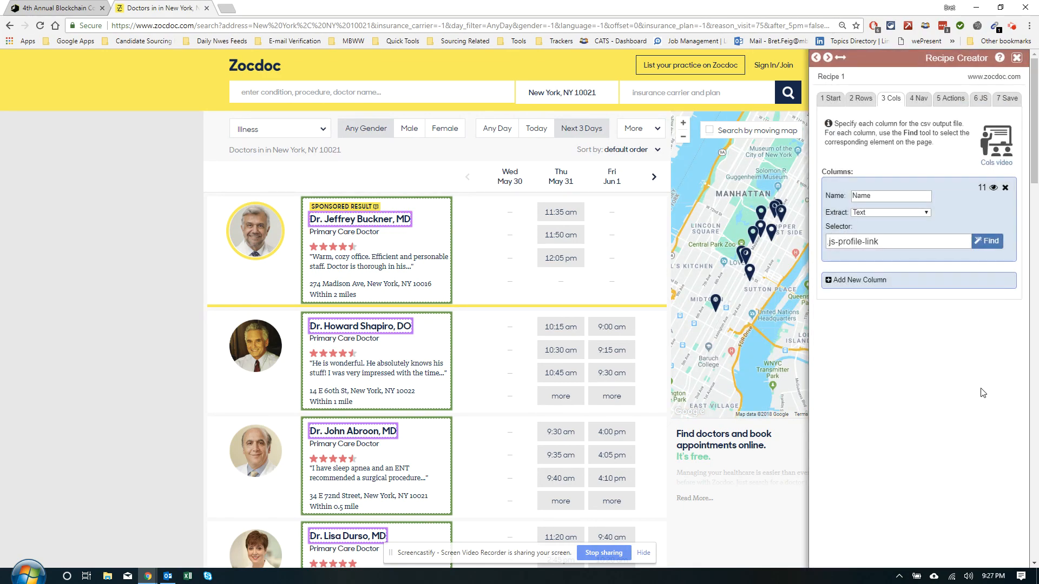
left_click(991, 192)
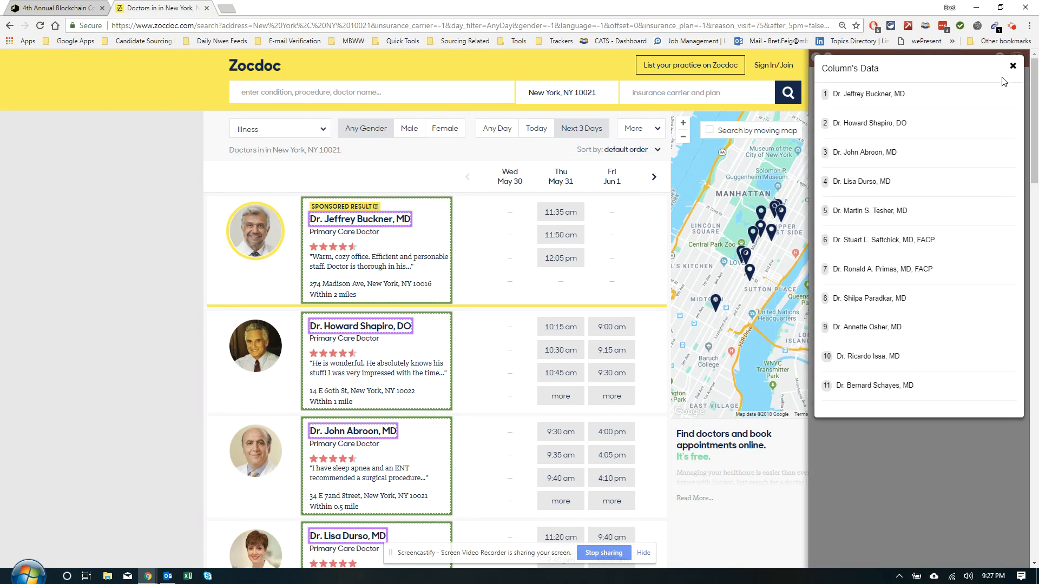
left_click(1012, 66)
Step: Change the Name column's selector to the ch-prof-link class and confirm it
left_click(971, 238)
left_click(846, 198)
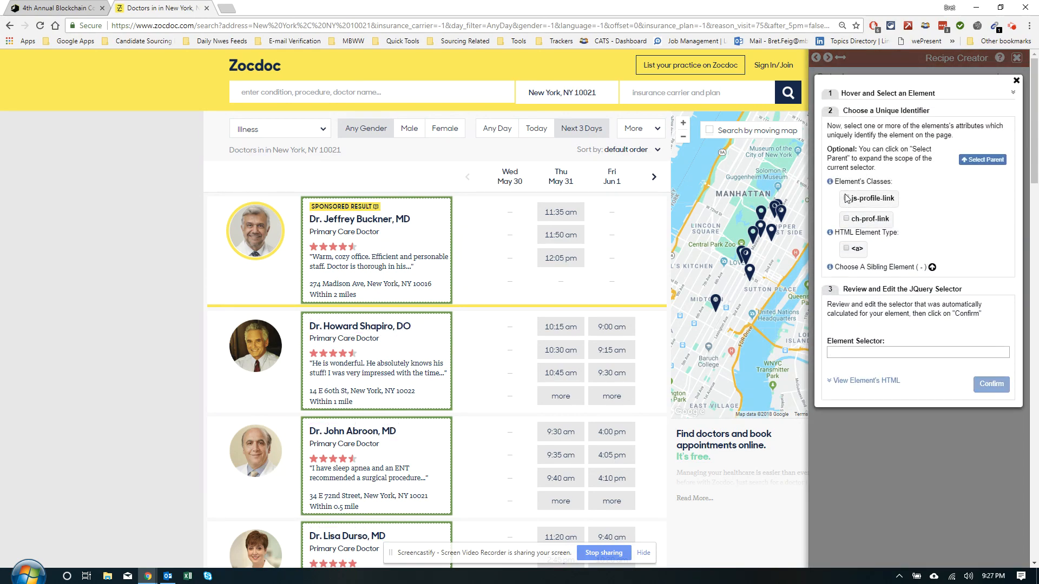
left_click(846, 219)
left_click(991, 384)
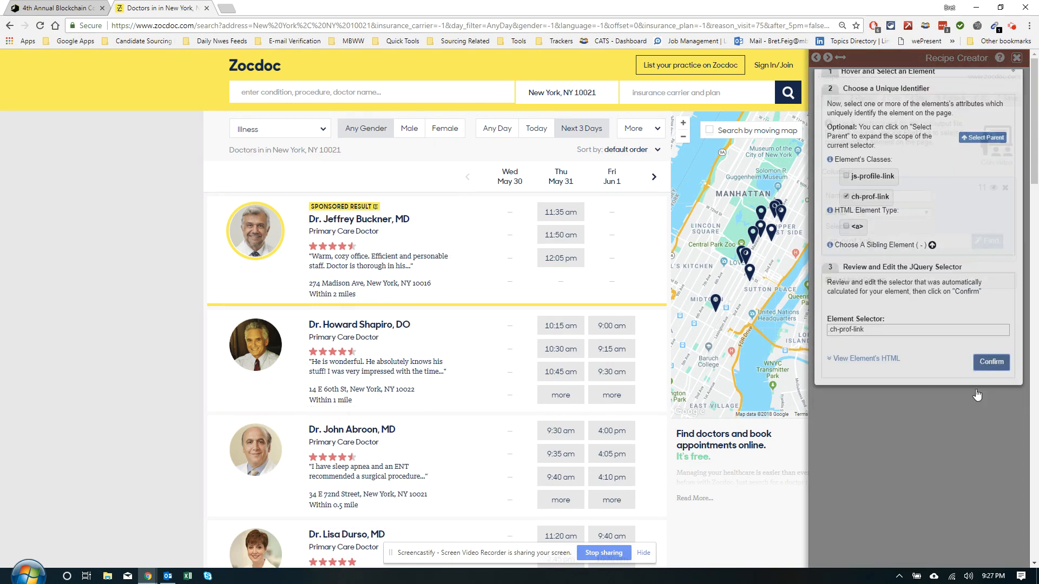
Step: Preview the Name column's data and compare it with the doctor names in the listings
left_click(994, 187)
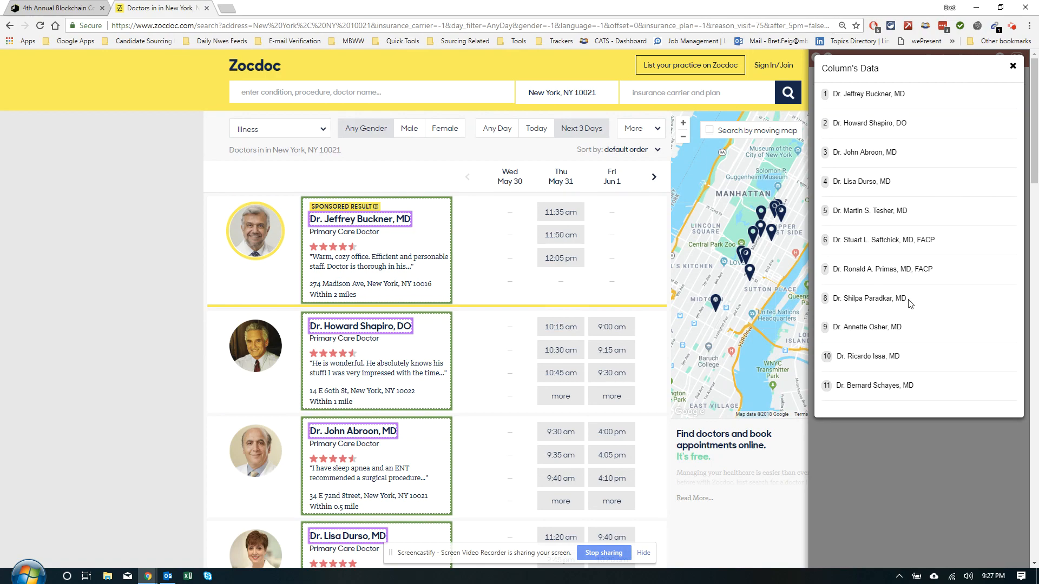
scroll(911, 305, "down", 3)
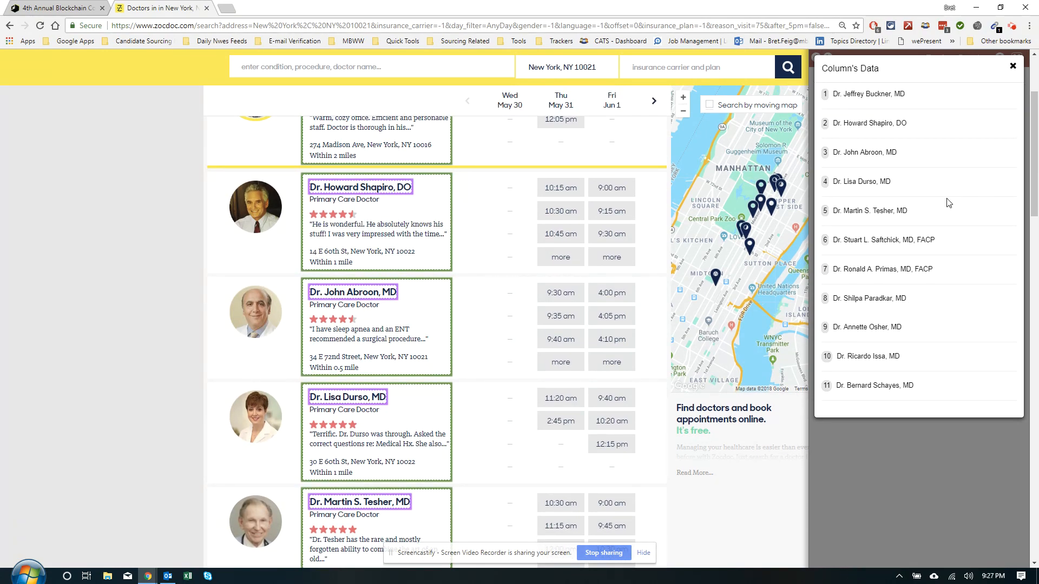
scroll(948, 203, "up", 2)
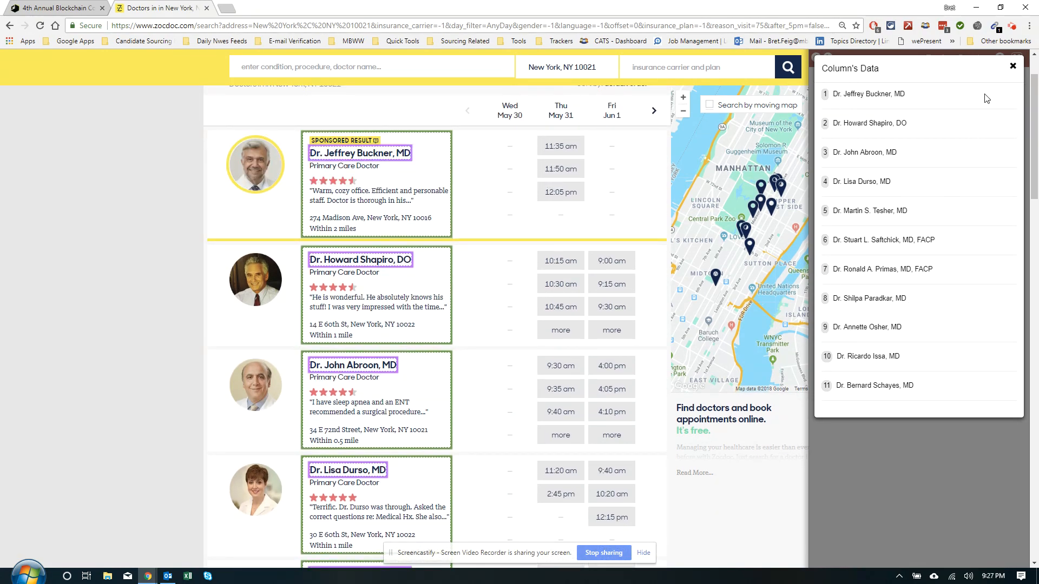
left_click(1013, 66)
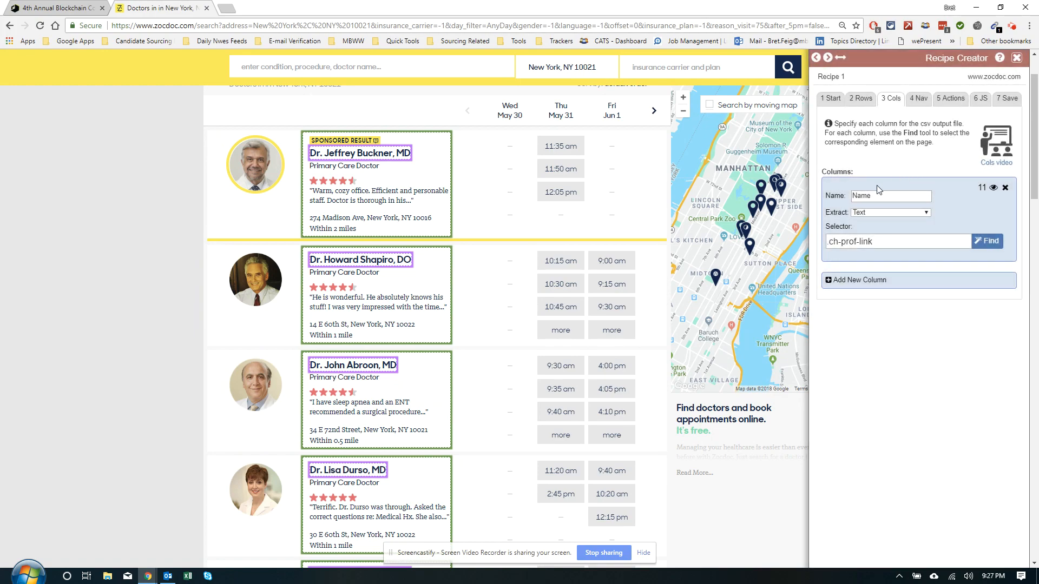
Step: Add a second column named Type and select the specialty line under the first doctor's name as its element
left_click(830, 285)
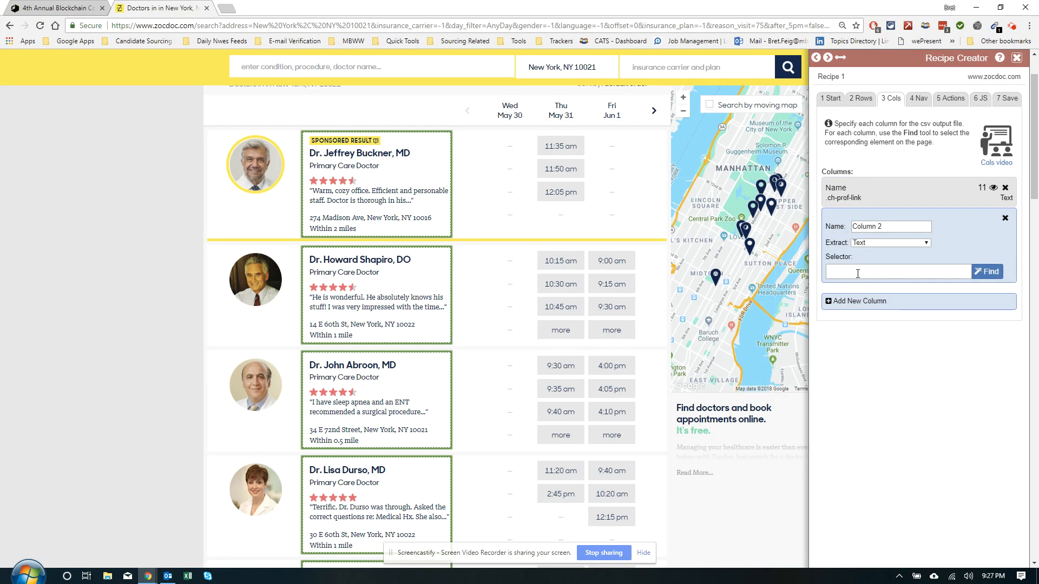
left_click_drag(886, 225, 841, 222)
type("Type")
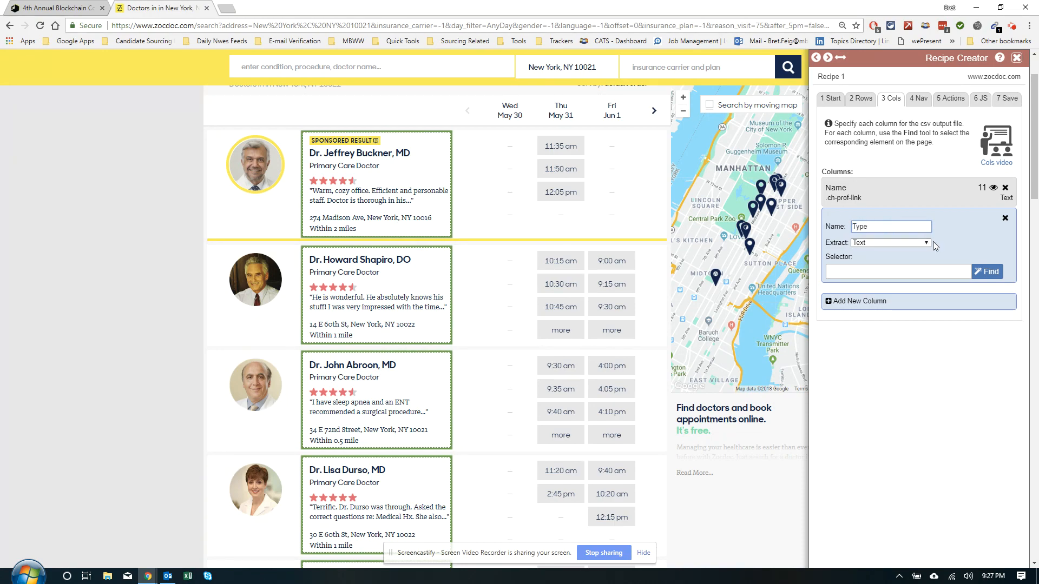
left_click(988, 271)
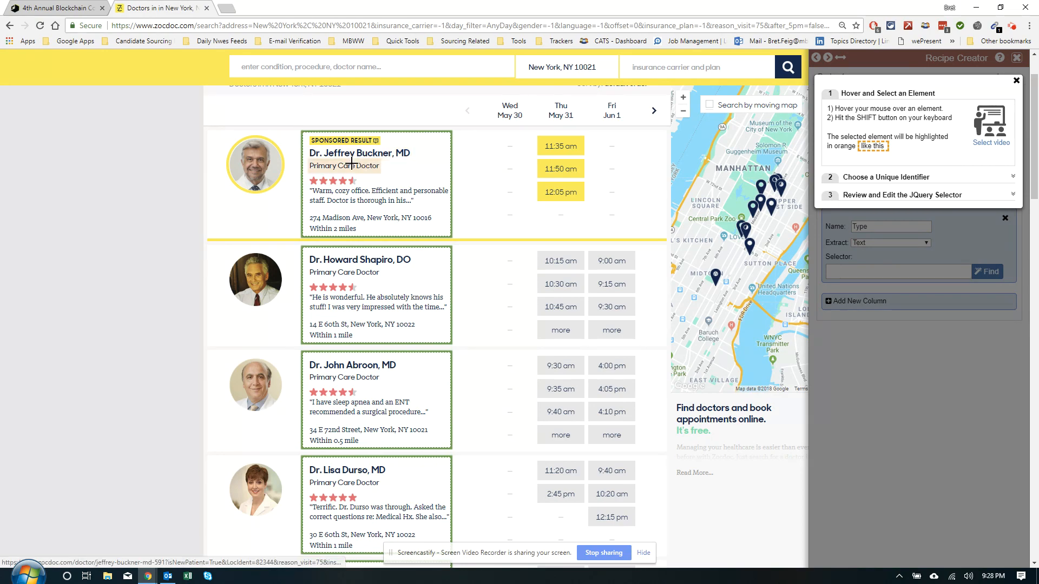
key("shift")
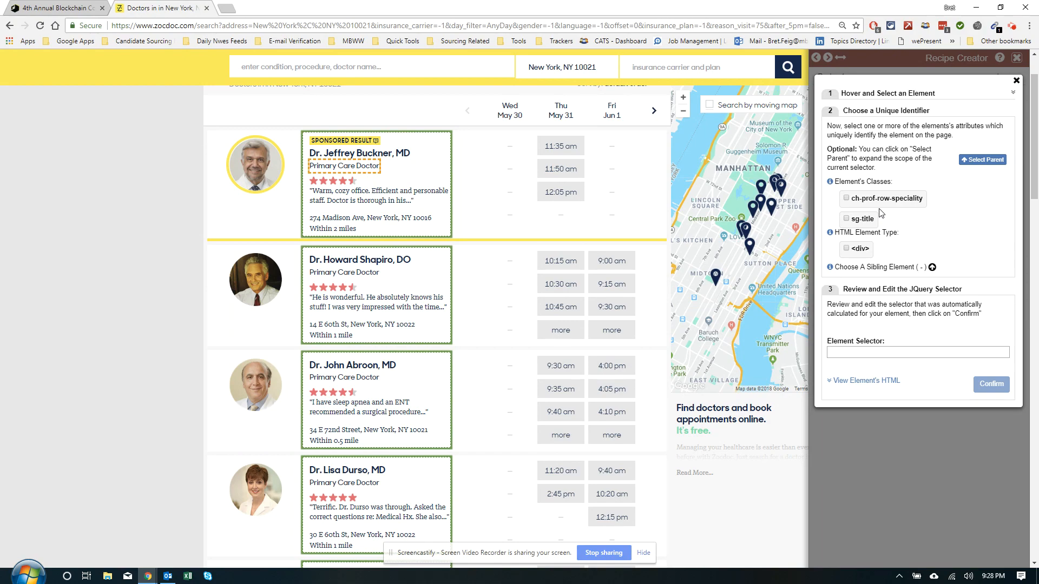
Step: Try the ch-prof-row-speciality and sg-title classes one at a time for the Type column, checking the matches in the listings
left_click(847, 198)
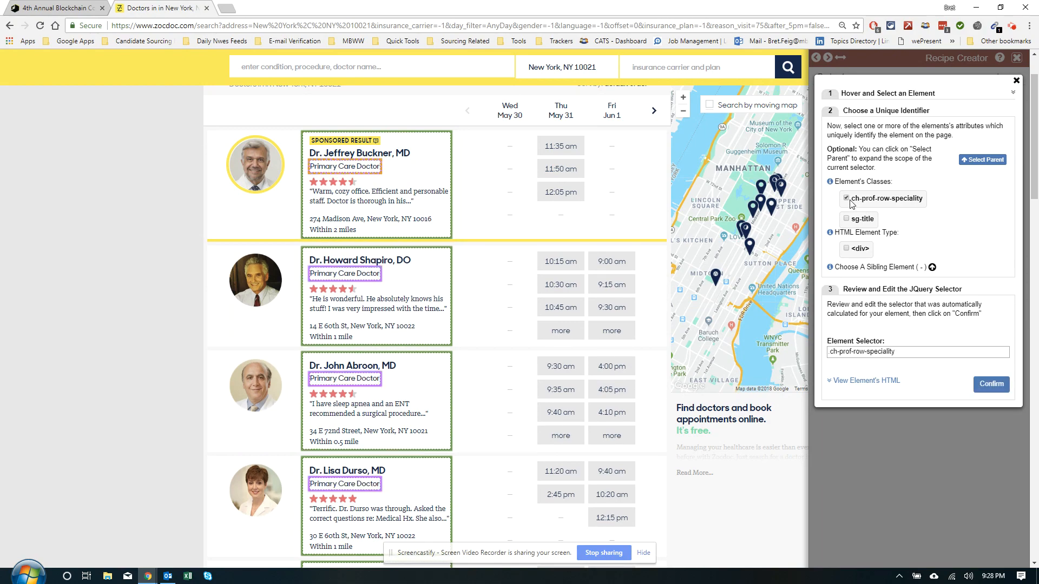
left_click(849, 200)
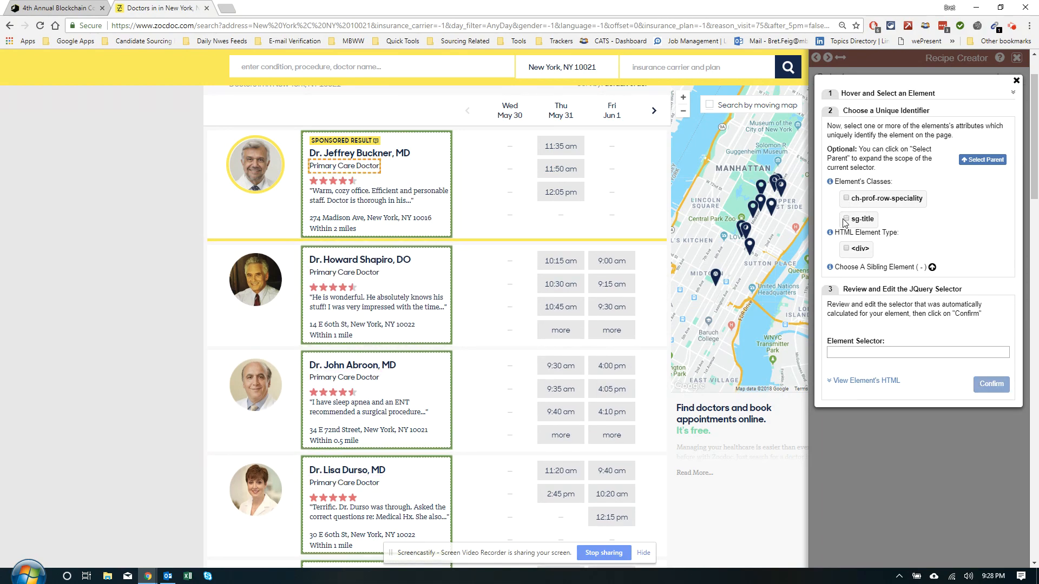
left_click(845, 220)
scroll(656, 362, "down", 8)
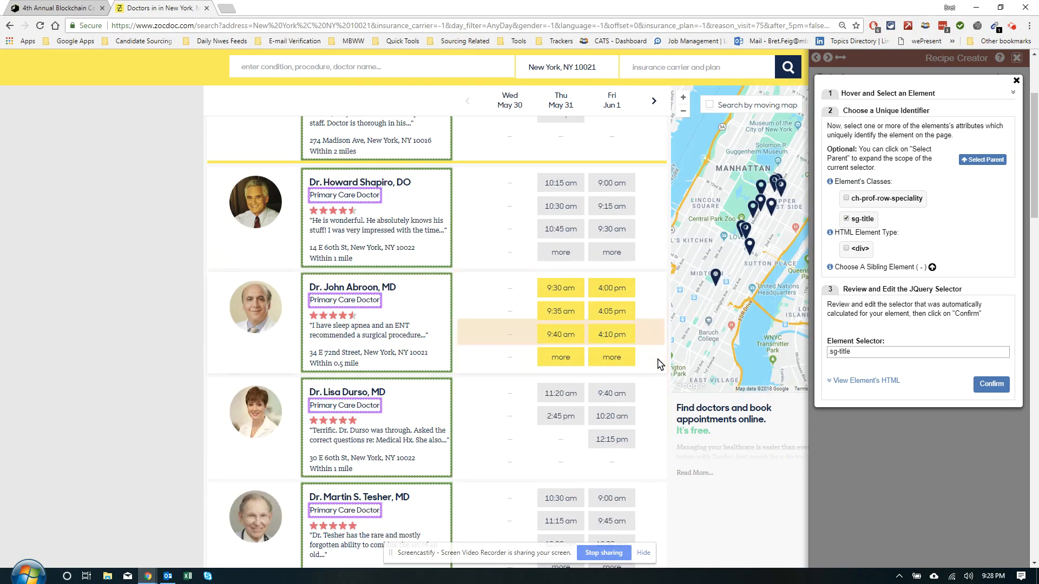
scroll(656, 362, "down", 2)
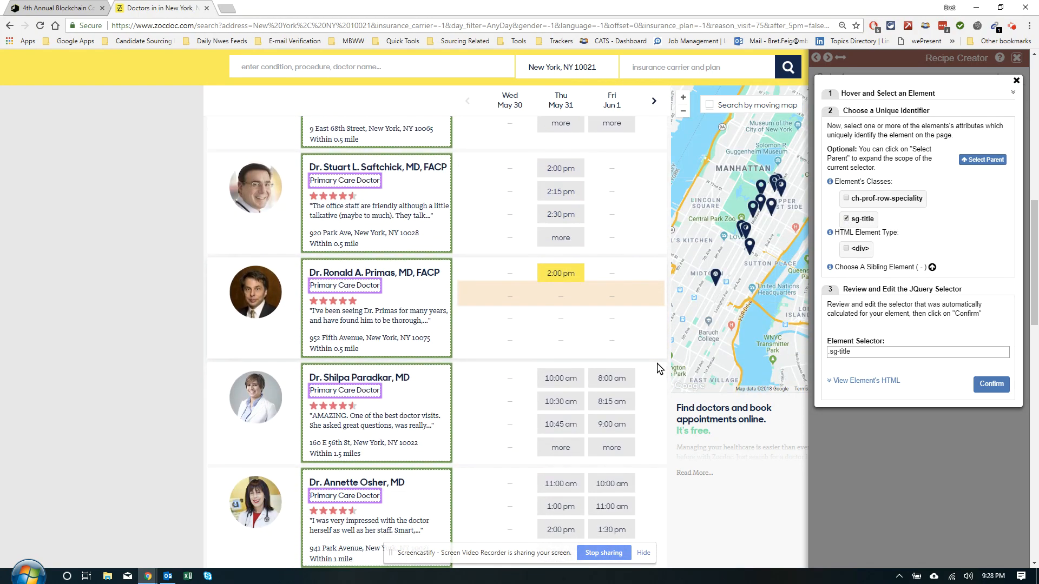
left_click(846, 219)
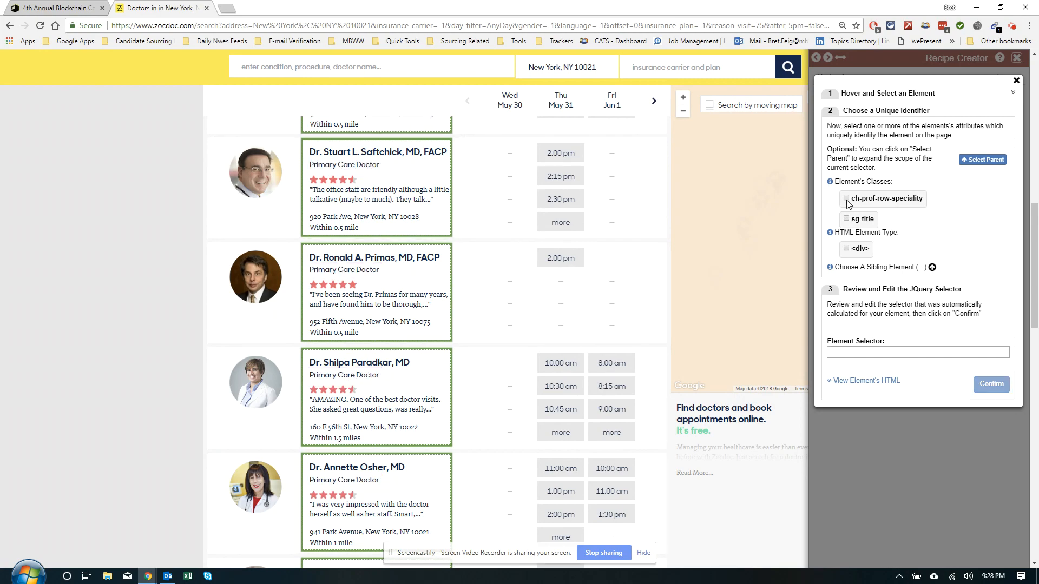
Step: Set the Type column's selector to the ch-prof-row-speciality class and preview the column's data against the listings
left_click(846, 198)
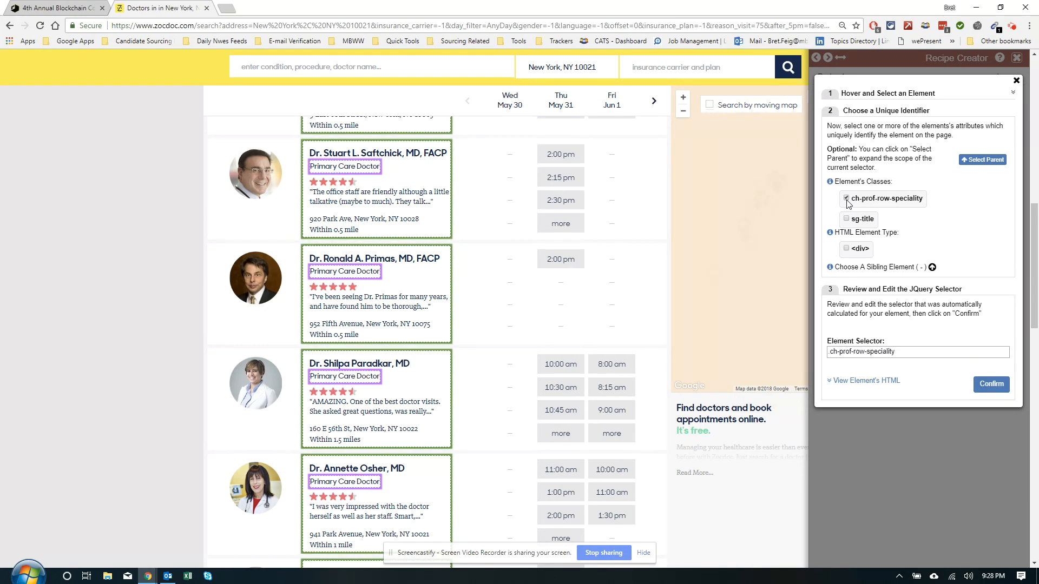
left_click(977, 381)
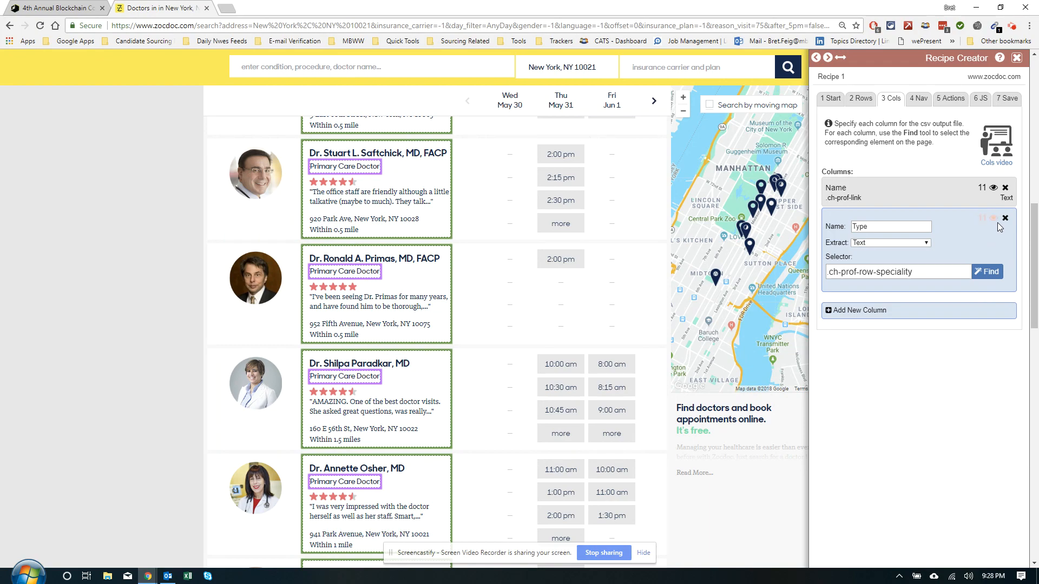
left_click(995, 219)
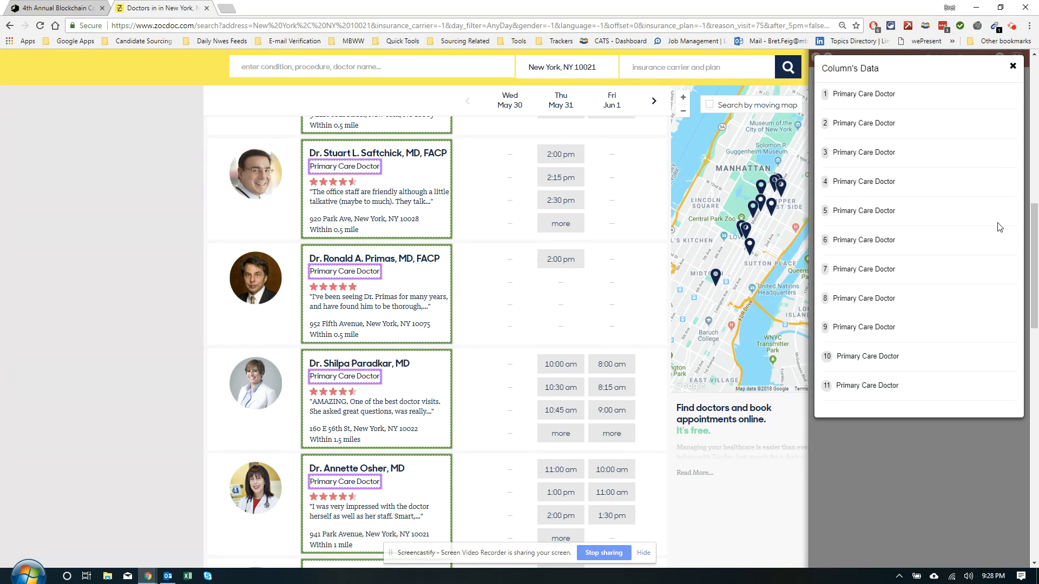
scroll(506, 432, "down", 6)
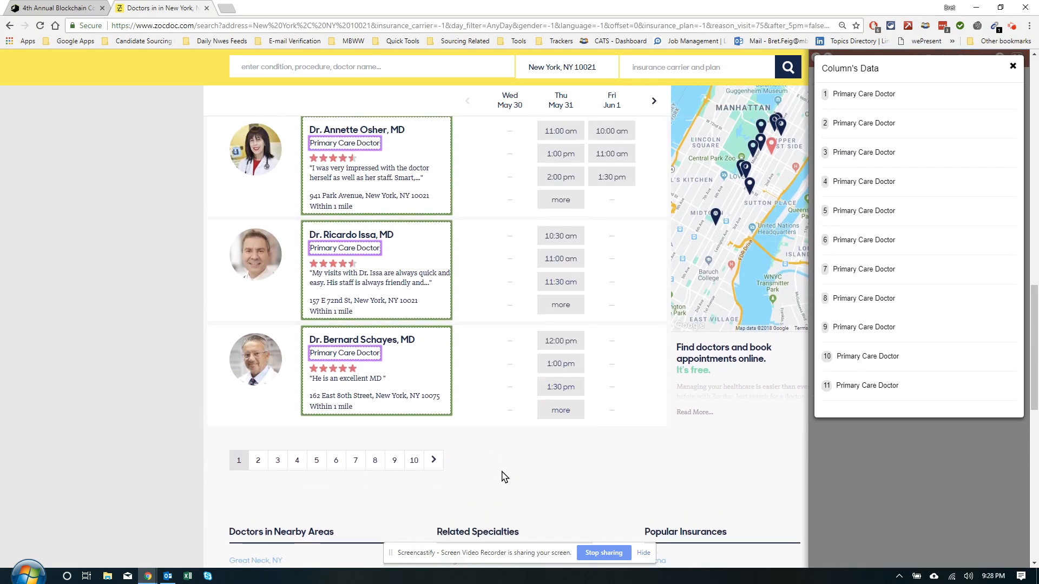
scroll(503, 476, "up", 5)
scroll(503, 476, "up", 1)
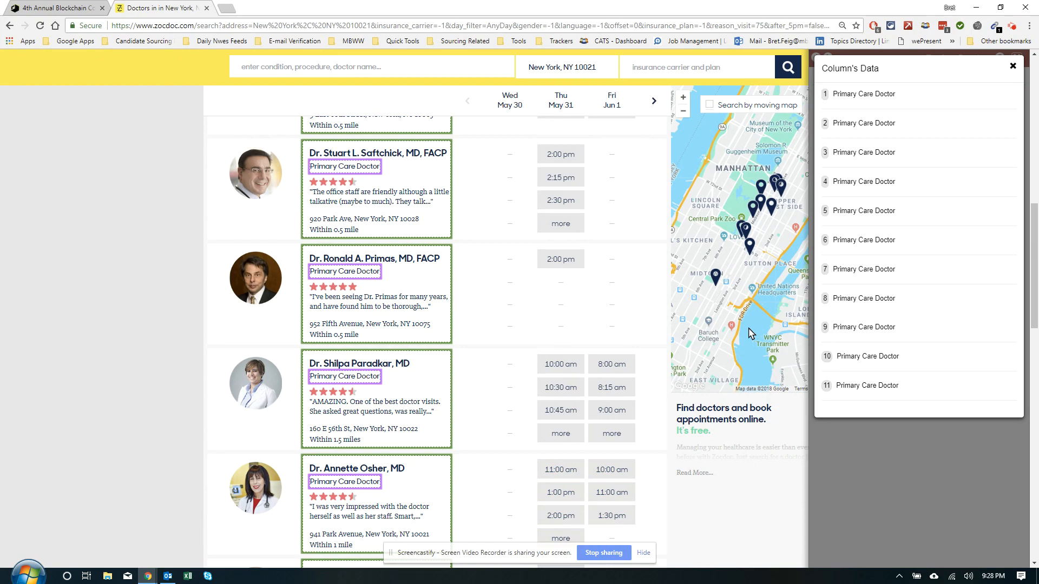
left_click(1013, 66)
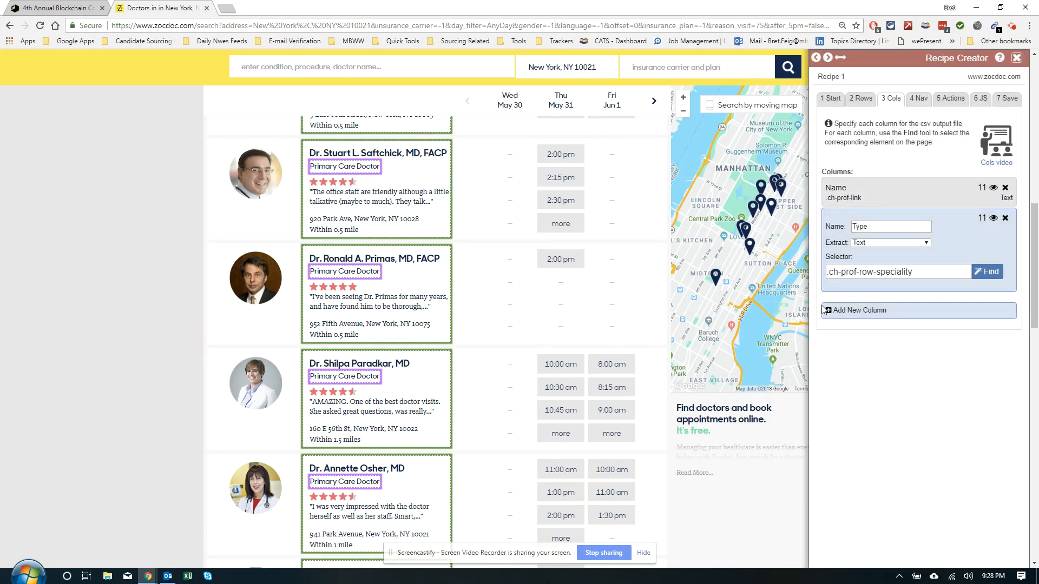
Step: Add a third column named Address and select the address block of a doctor listing as its element
left_click(838, 310)
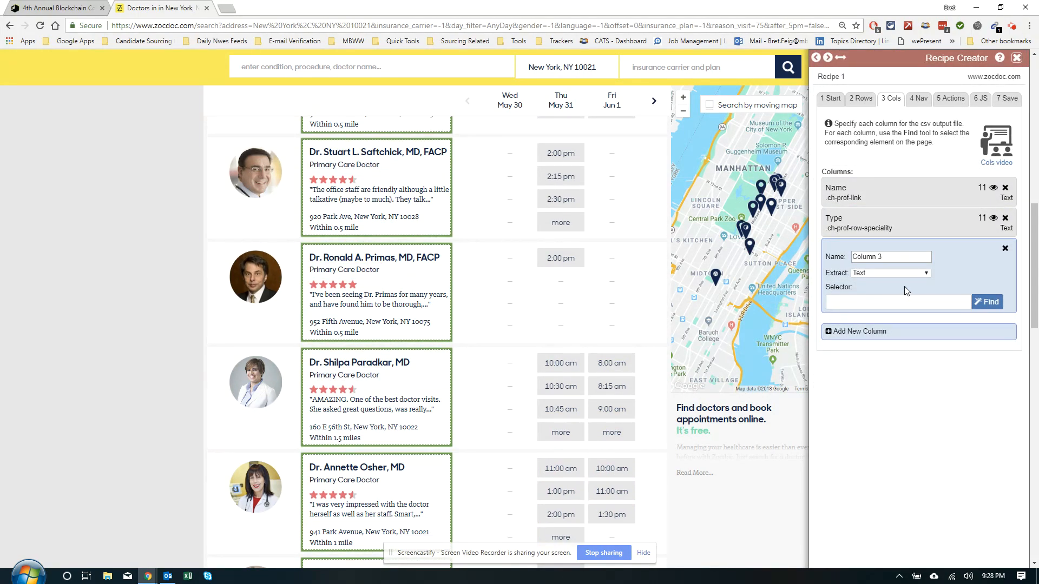
left_click_drag(893, 257, 813, 261)
type("Address")
left_click(987, 302)
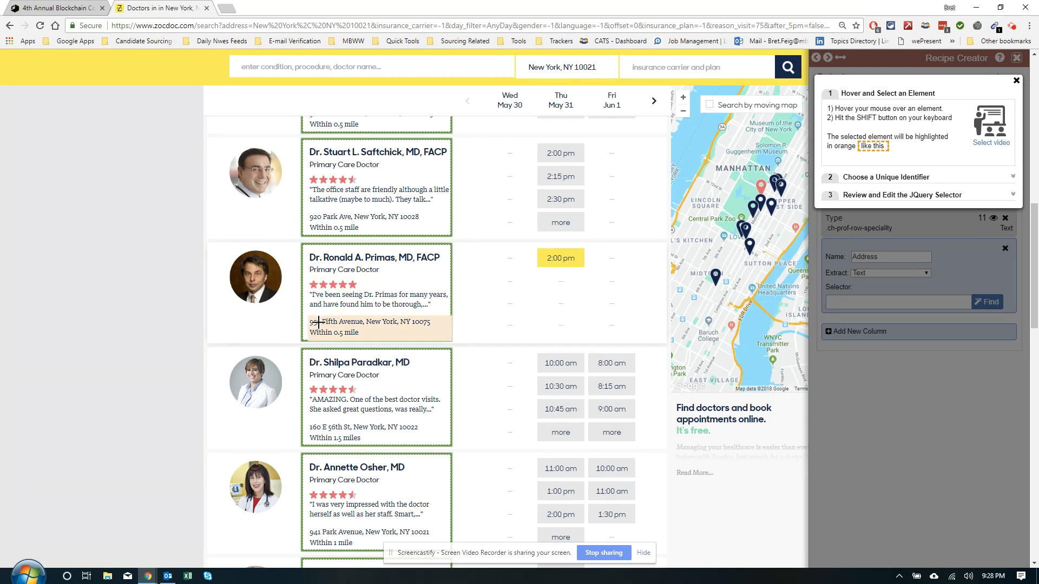
key("shift")
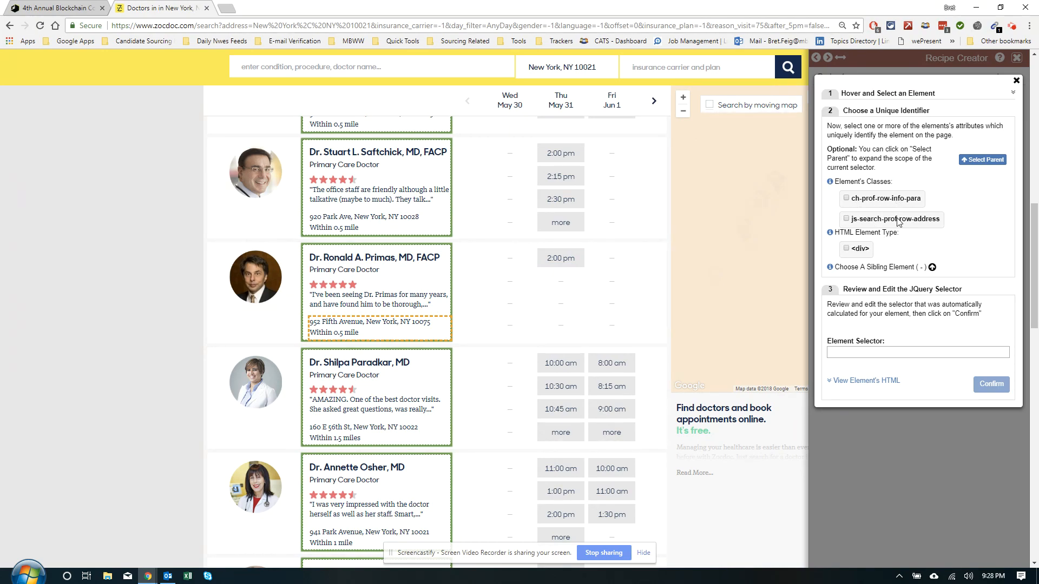
Step: Set the Address column's selector to the js-search-prof-row-address class instead of ch-prof-row-info-para, and preview the column's data
left_click(846, 199)
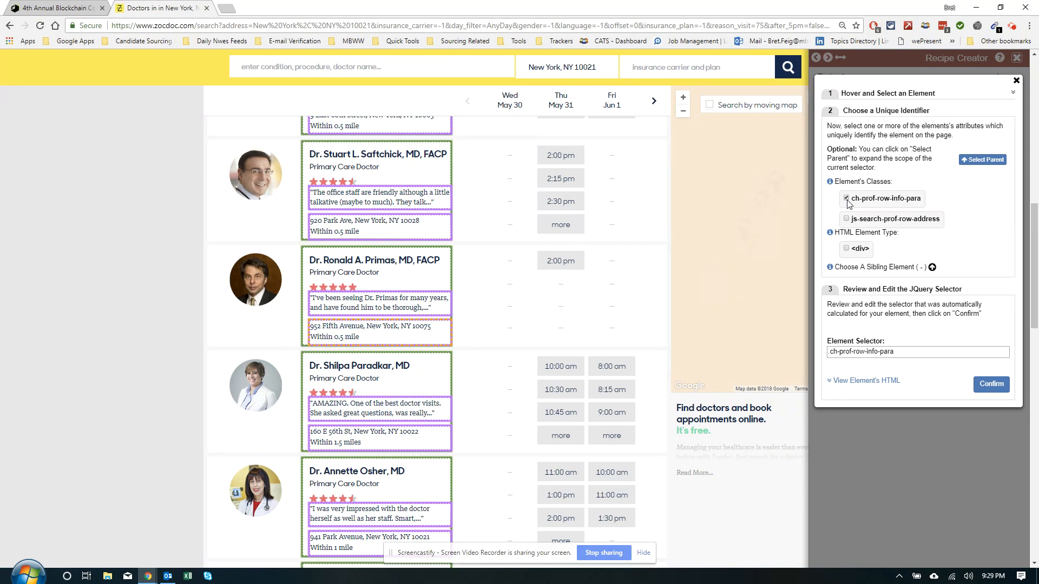
left_click(847, 199)
left_click(847, 219)
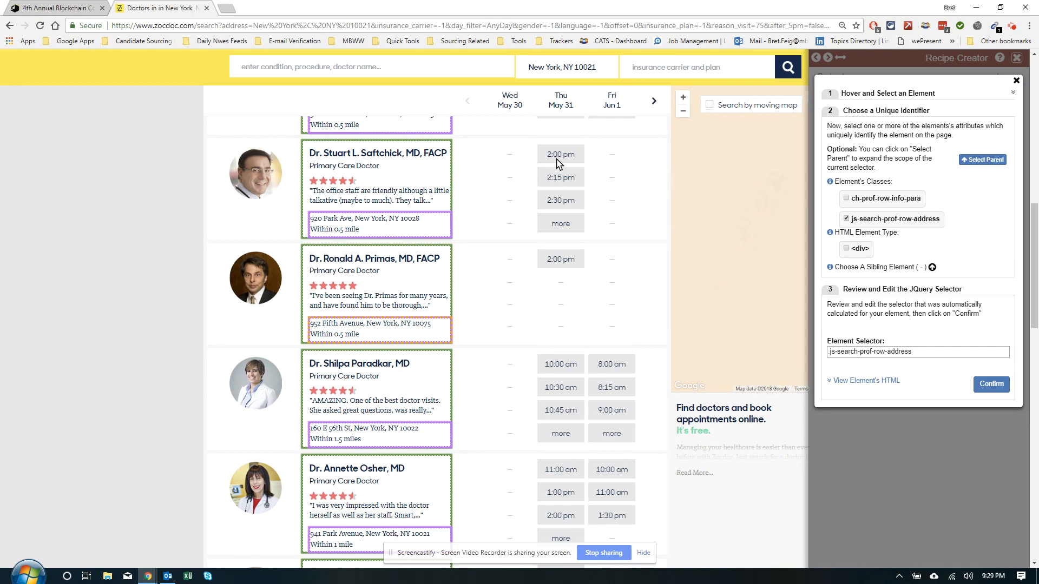
scroll(362, 405, "up", 3)
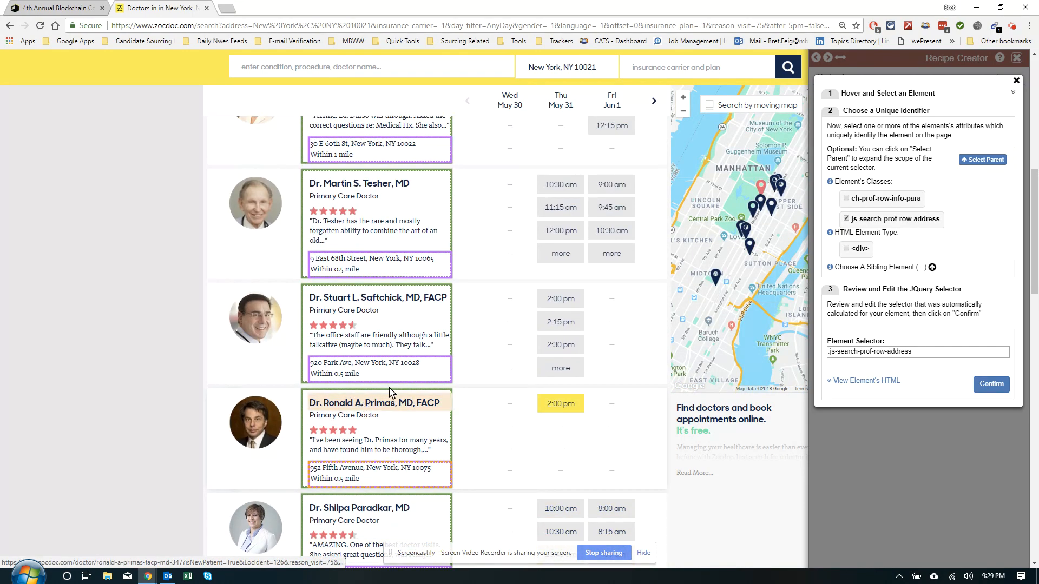
left_click(991, 384)
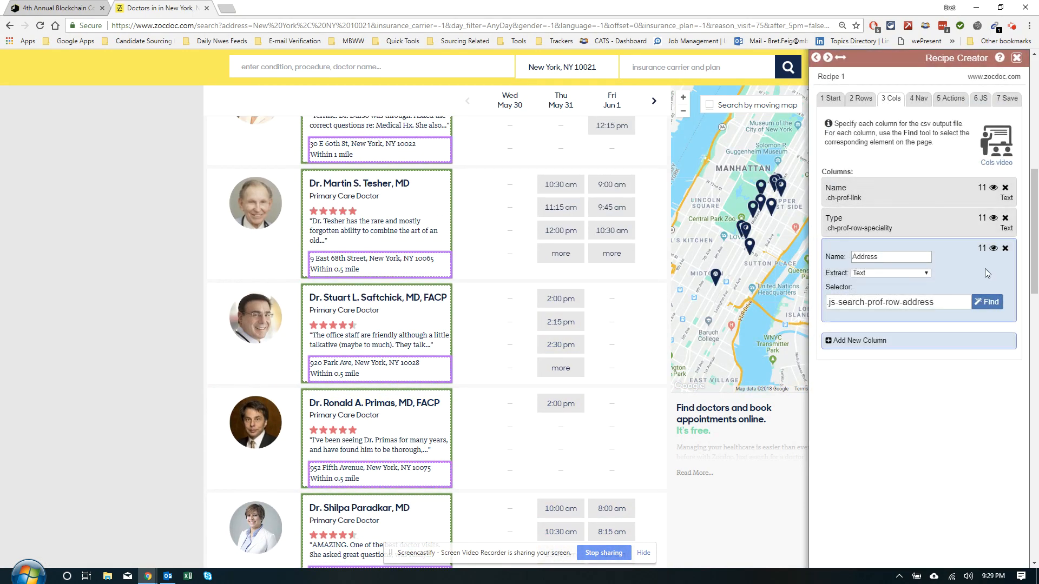
left_click(992, 246)
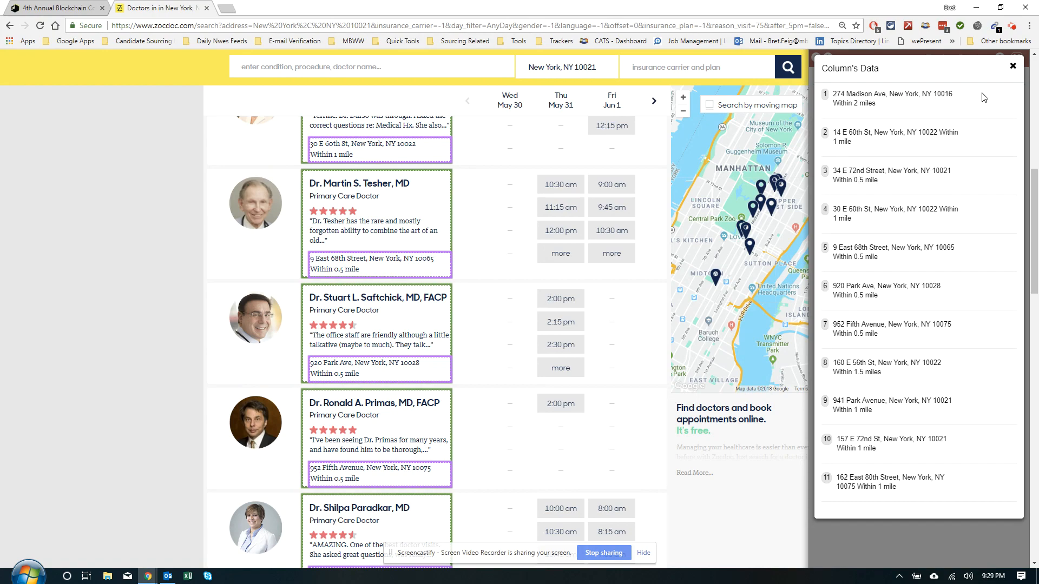
left_click(1011, 68)
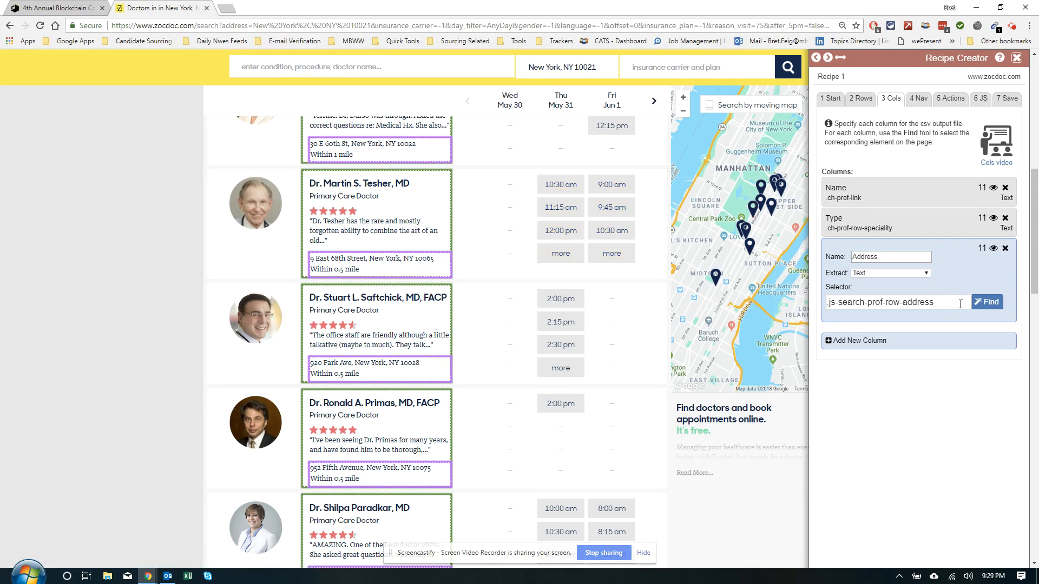
Step: Add a fourth column and select the star rating of a doctor listing as its element
left_click(838, 340)
left_click(987, 332)
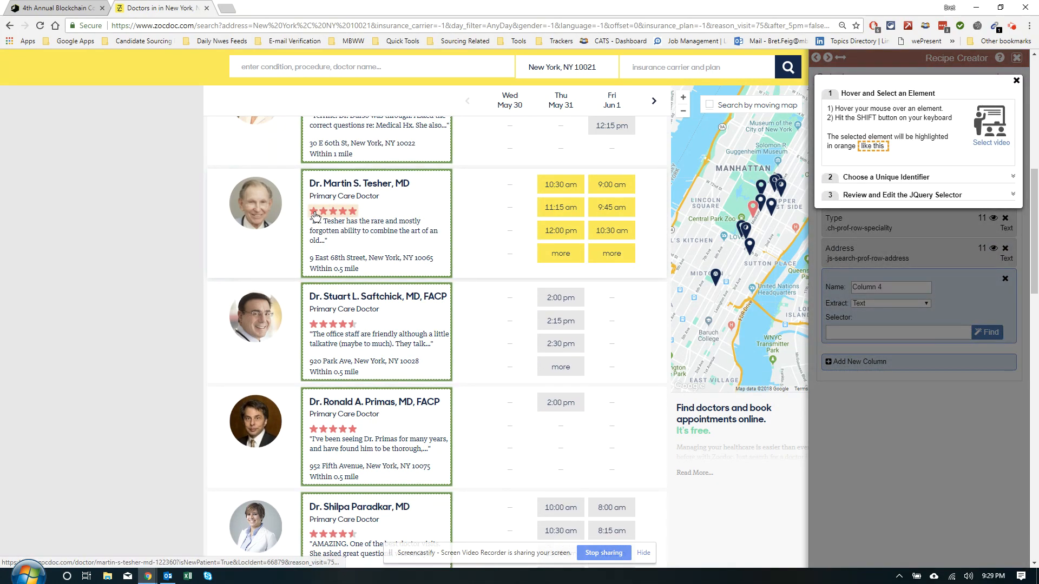
key("shift")
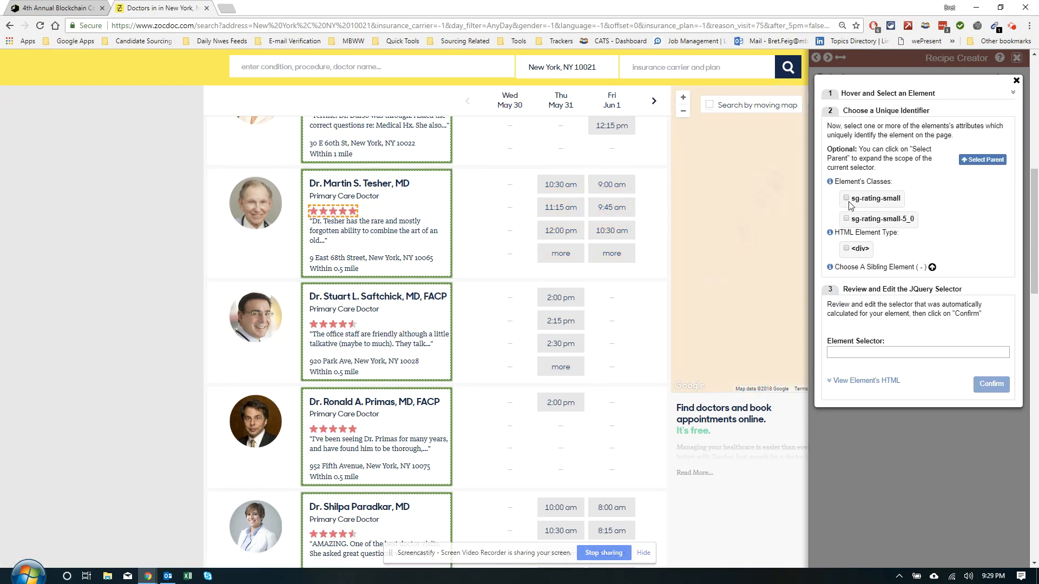
Step: Set the fourth column's selector to the sg-rating-small class instead of sg-rating-small-5_0 and confirm it
left_click(846, 219)
left_click(846, 219)
left_click(847, 199)
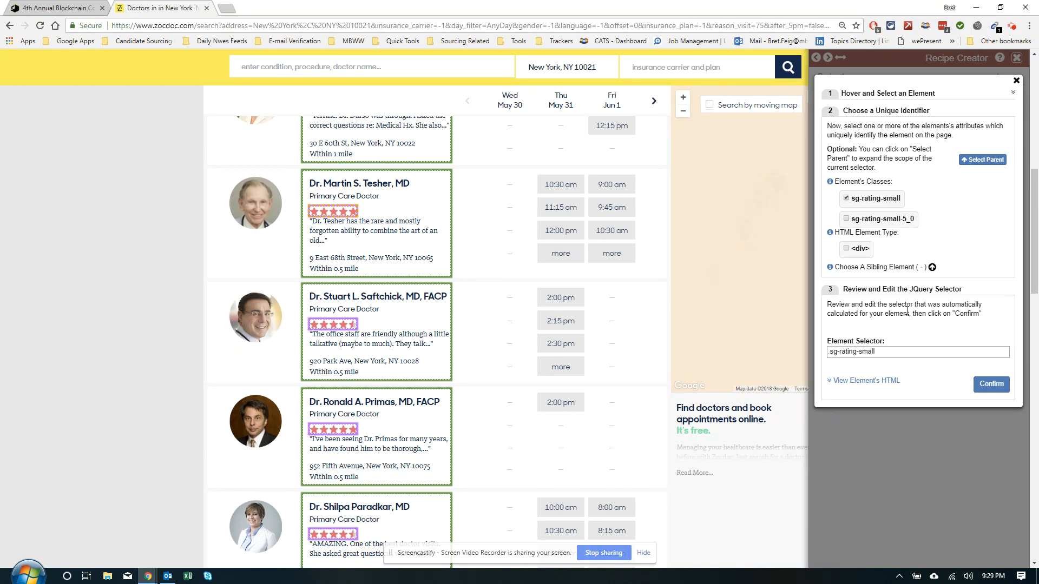
left_click(981, 390)
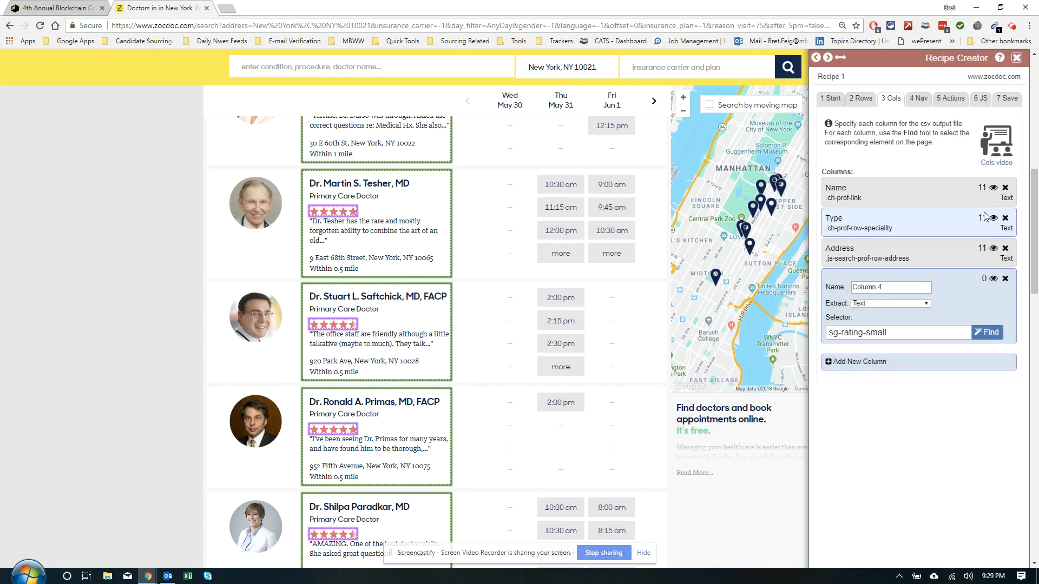
Step: Try extracting the fourth column as Text- Exclude Children and as URL, and preview the column's data
left_click(925, 305)
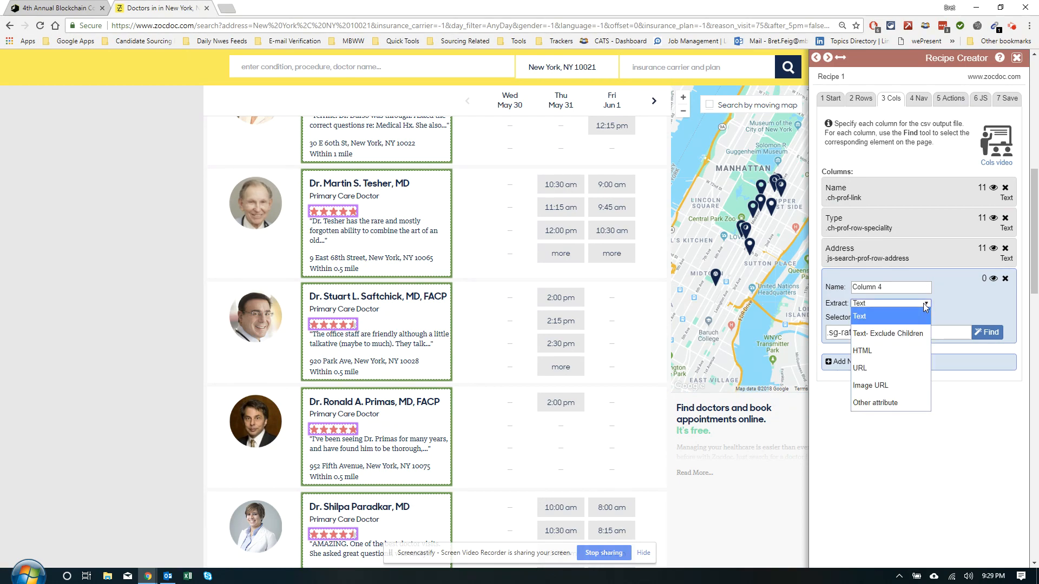
left_click(907, 333)
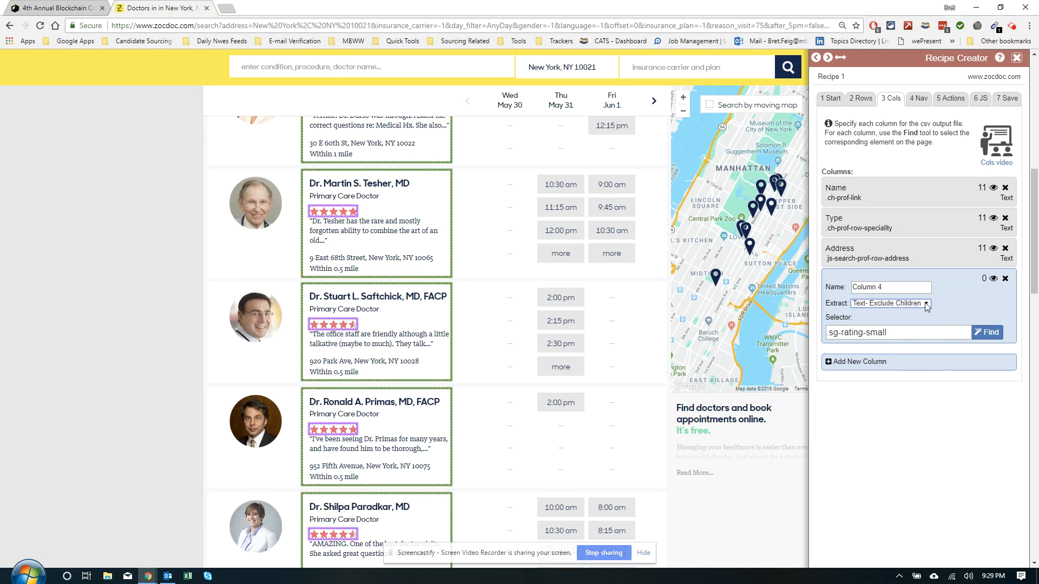
left_click(925, 305)
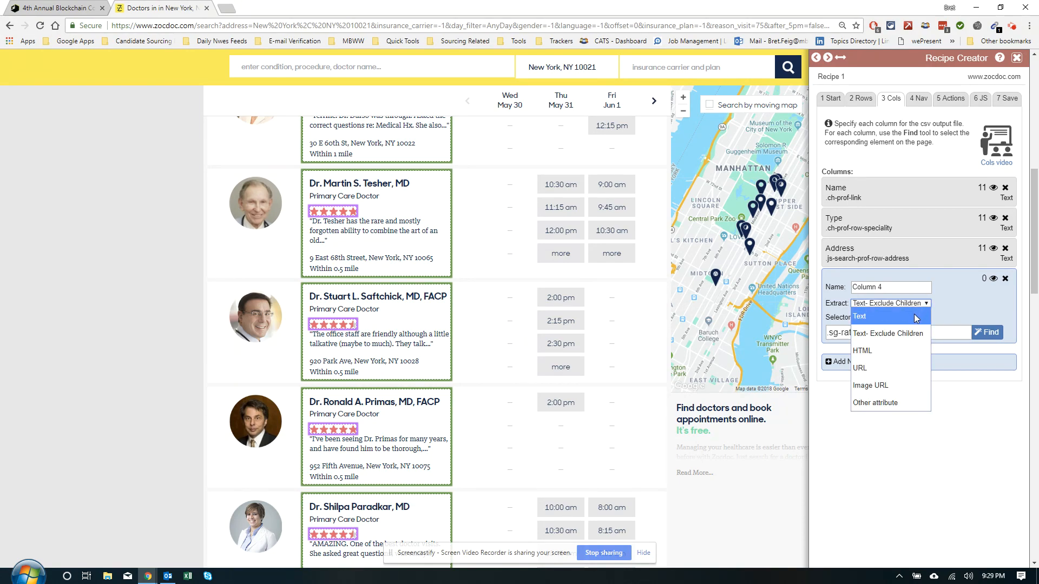
left_click(882, 368)
left_click(991, 279)
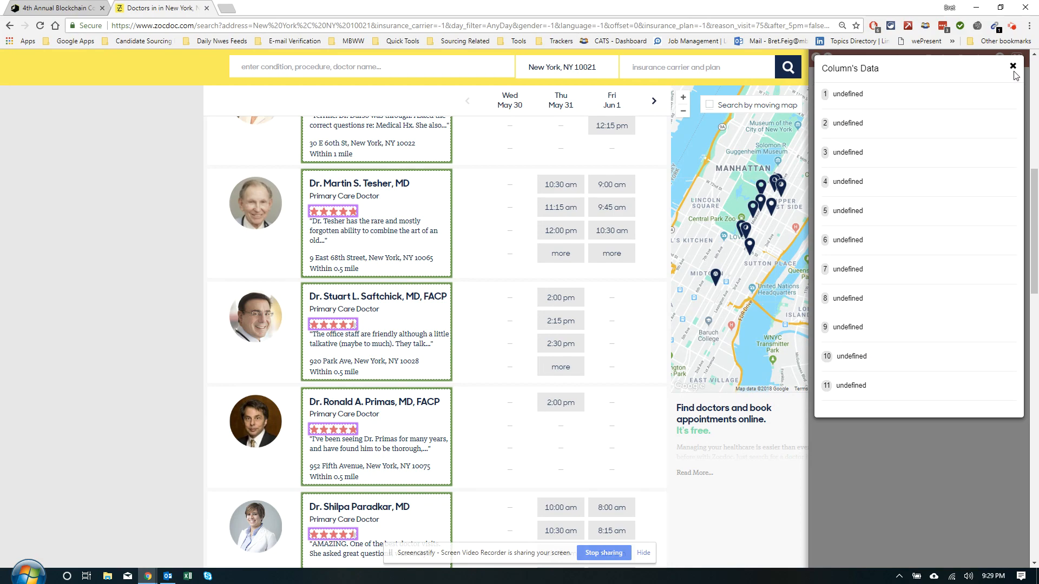
left_click(1012, 67)
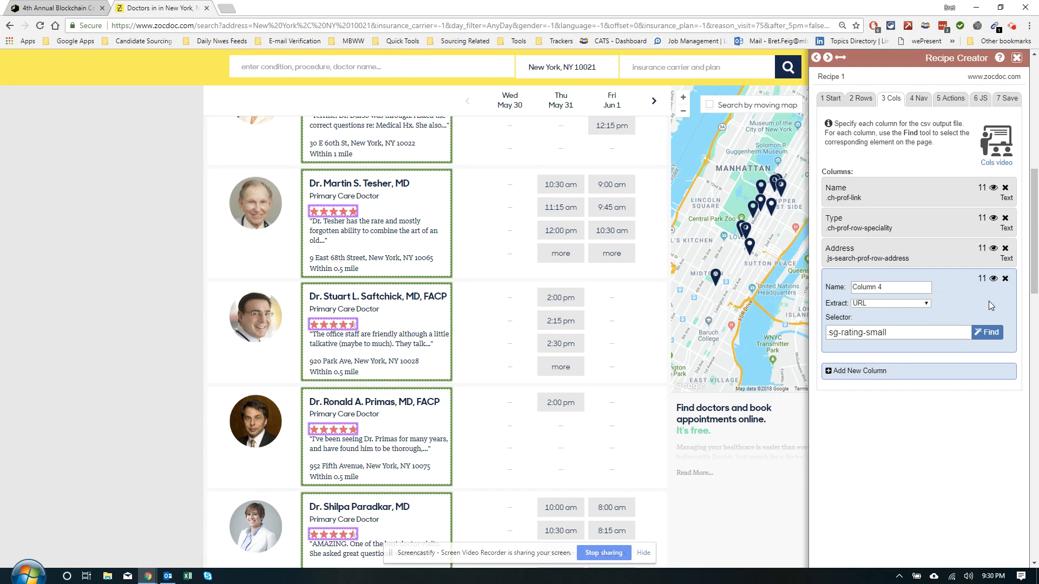
Step: Delete the fourth column with the sg-rating-small selector from the recipe
left_click(1008, 281)
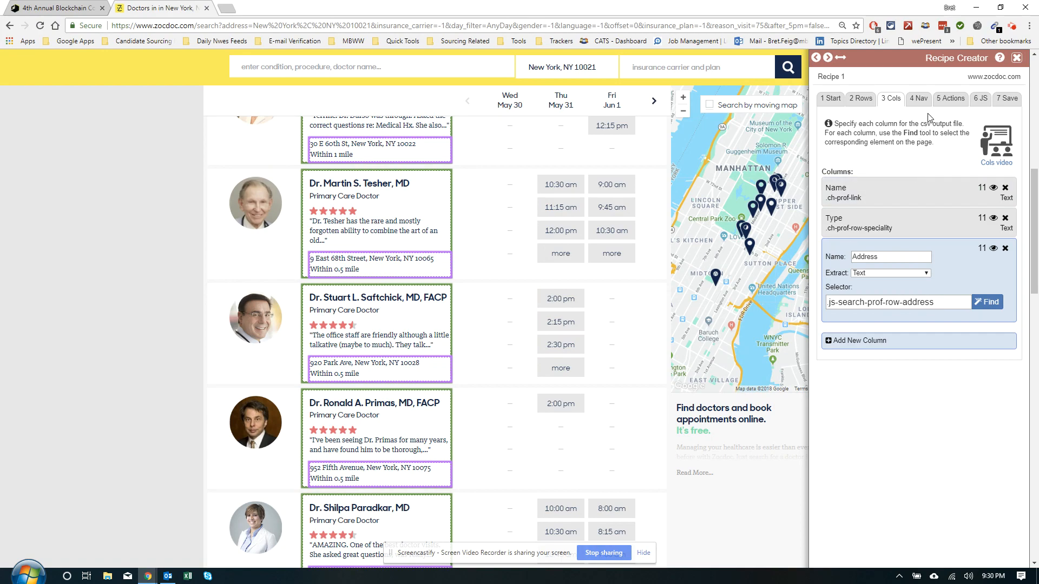
Step: Open the recipe's navigation settings and select the next-page arrow below the doctor listings as the navigation element
left_click(920, 98)
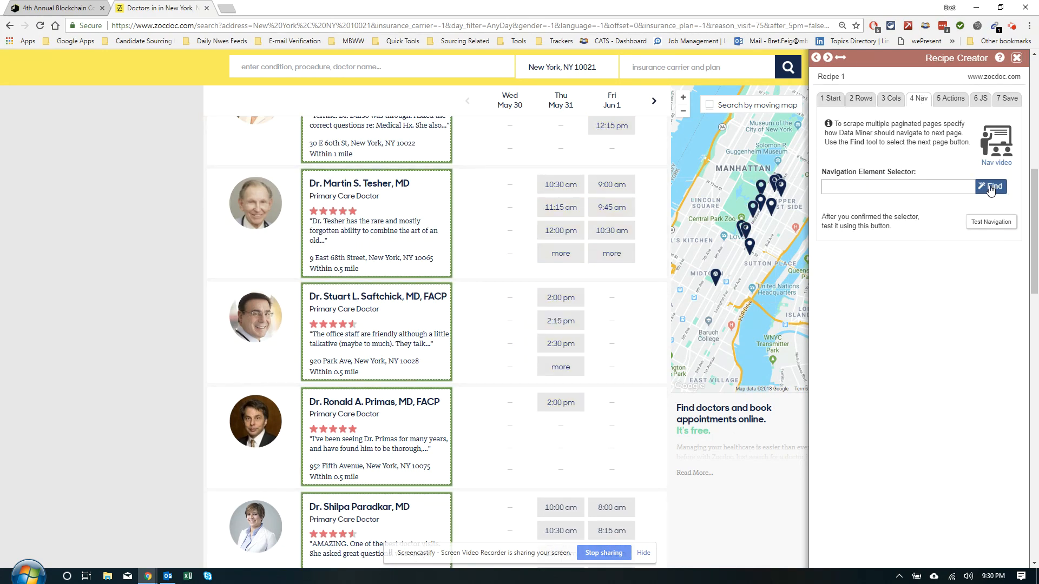
left_click_drag(1037, 168, 1035, 333)
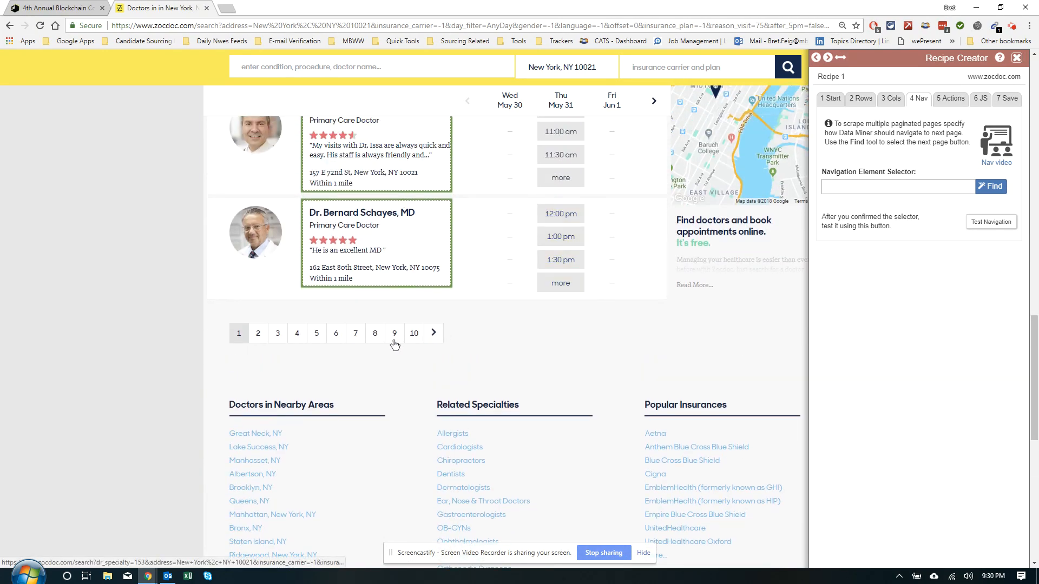
left_click(982, 190)
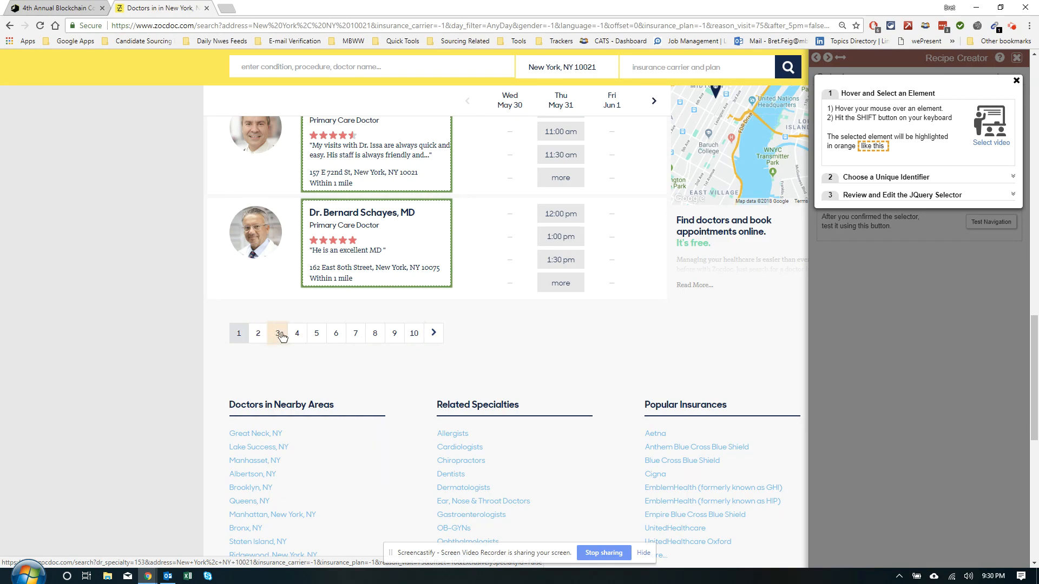
key("shift")
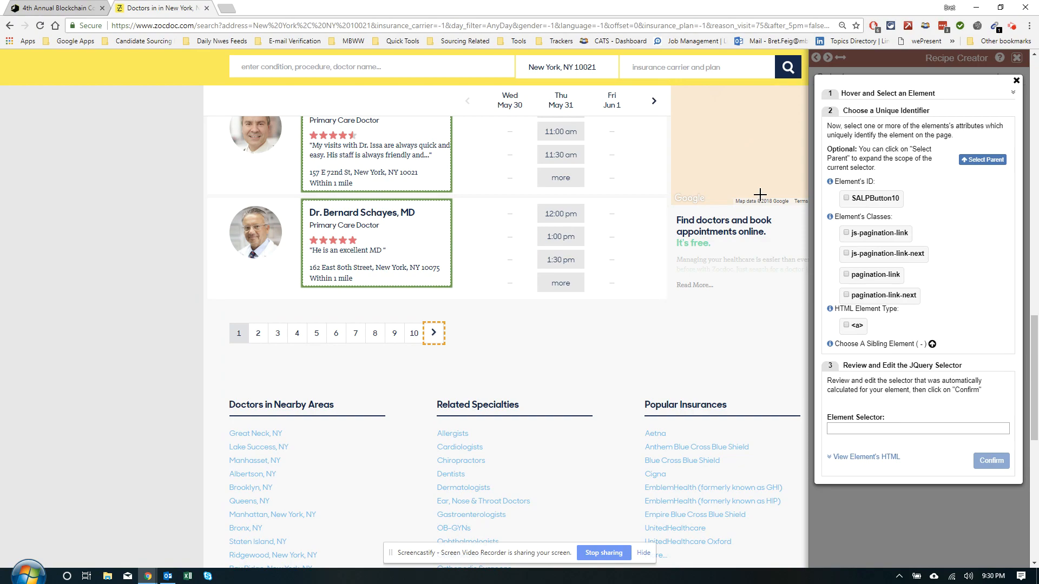
Step: Compare which page elements the SALPButton10 ID, each pagination class and the <a> element type match as selectors for the next-page arrow
left_click(845, 199)
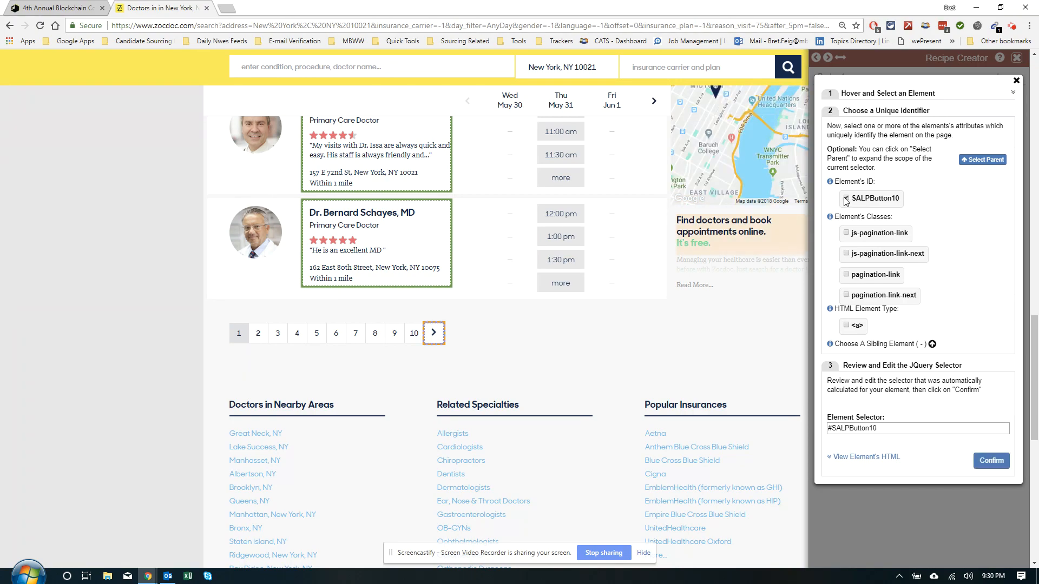
left_click(846, 199)
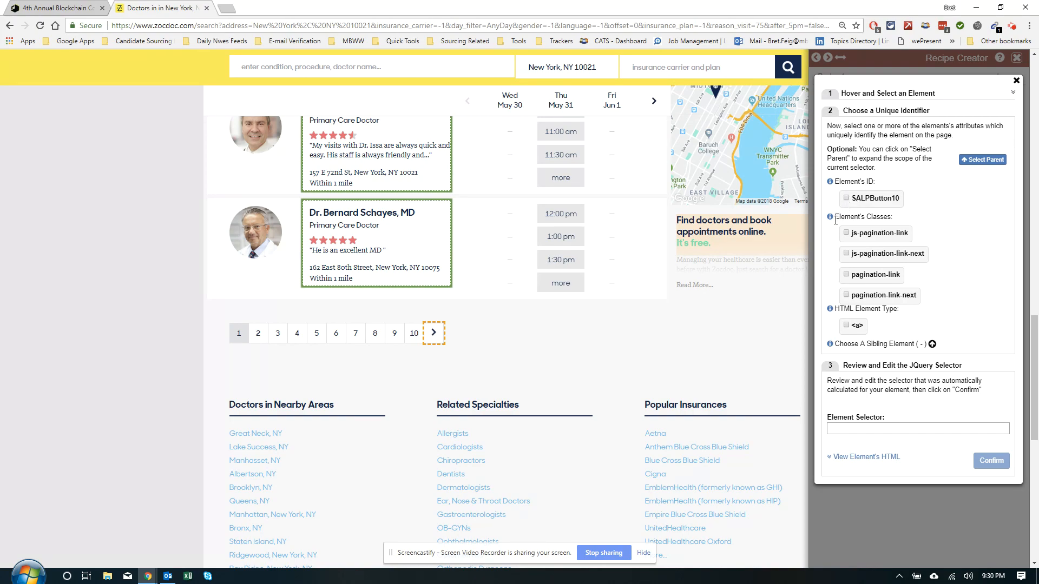
left_click(847, 233)
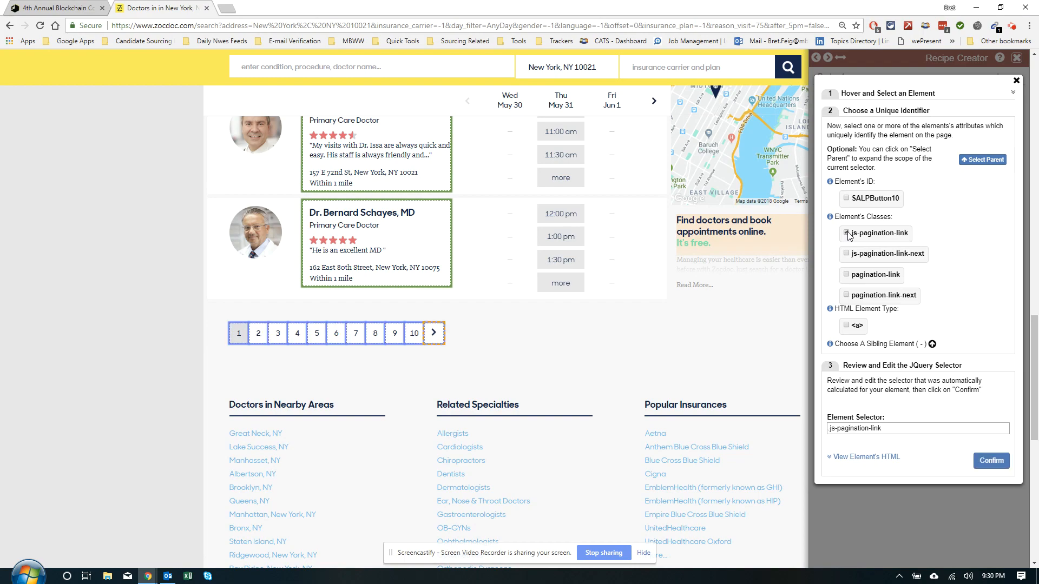
left_click(847, 234)
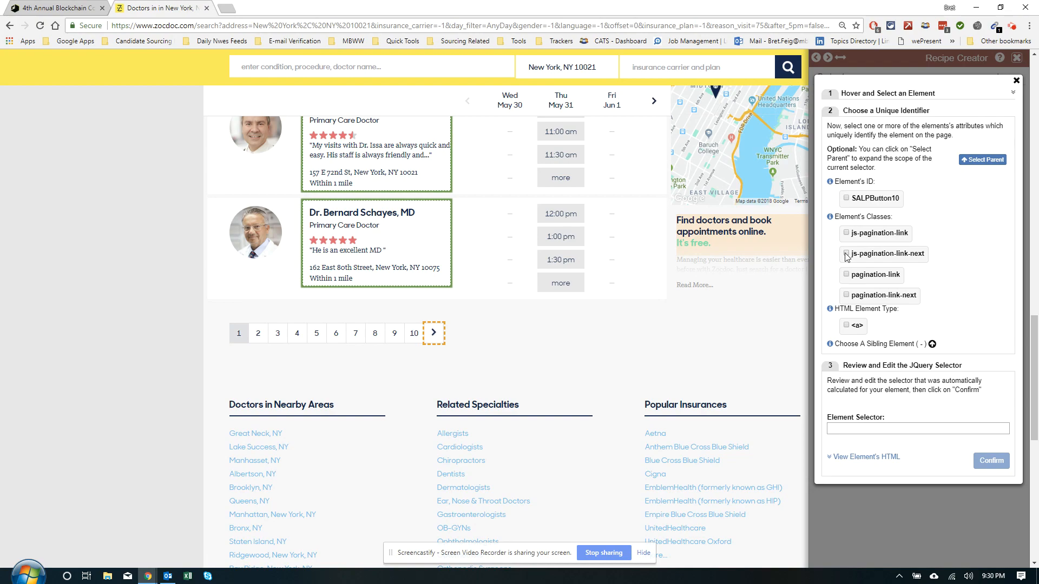
left_click(846, 254)
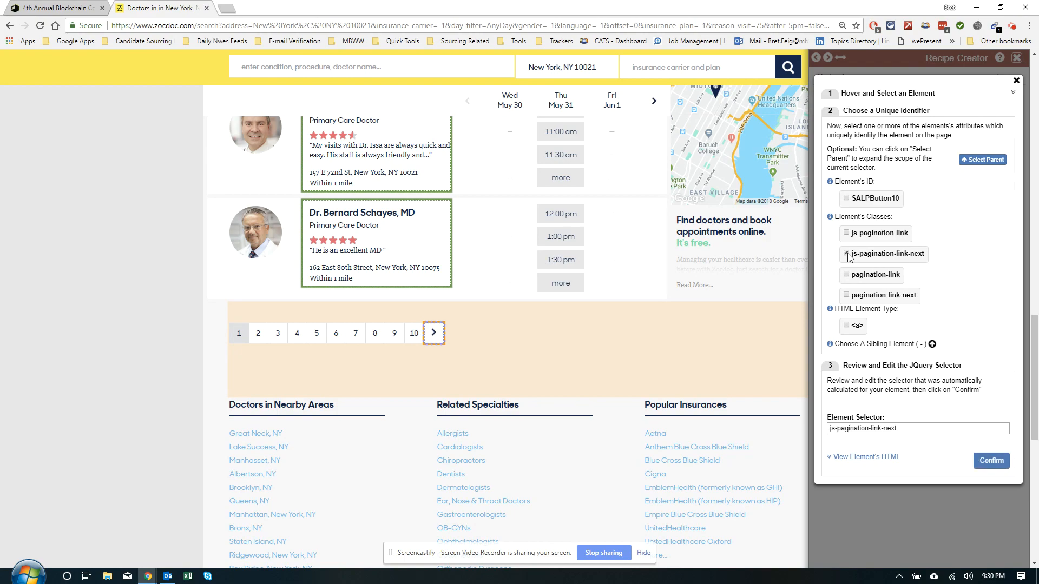
left_click(848, 255)
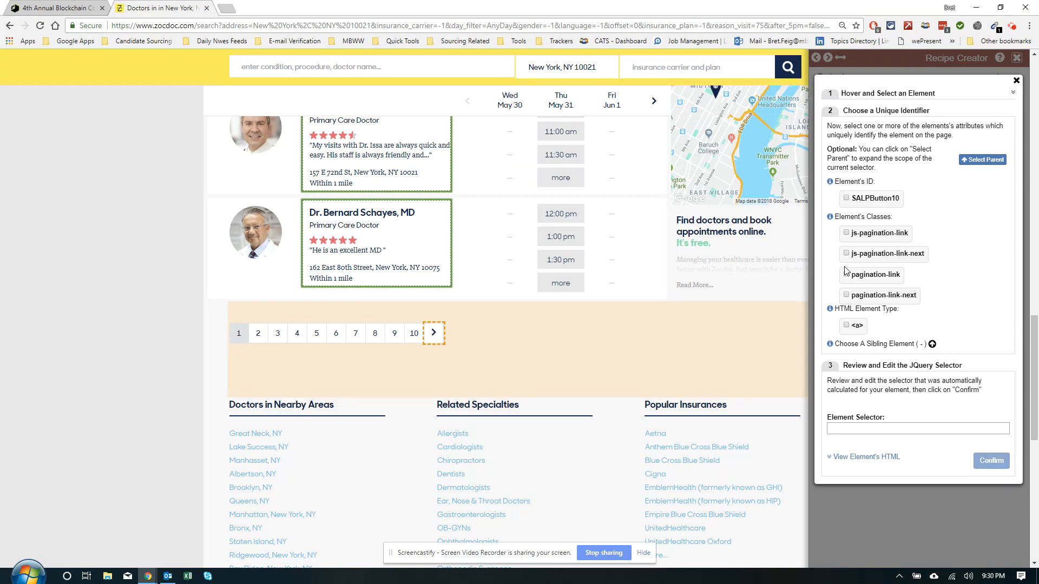
left_click(846, 275)
left_click(846, 275)
left_click(846, 296)
left_click(846, 295)
left_click(846, 325)
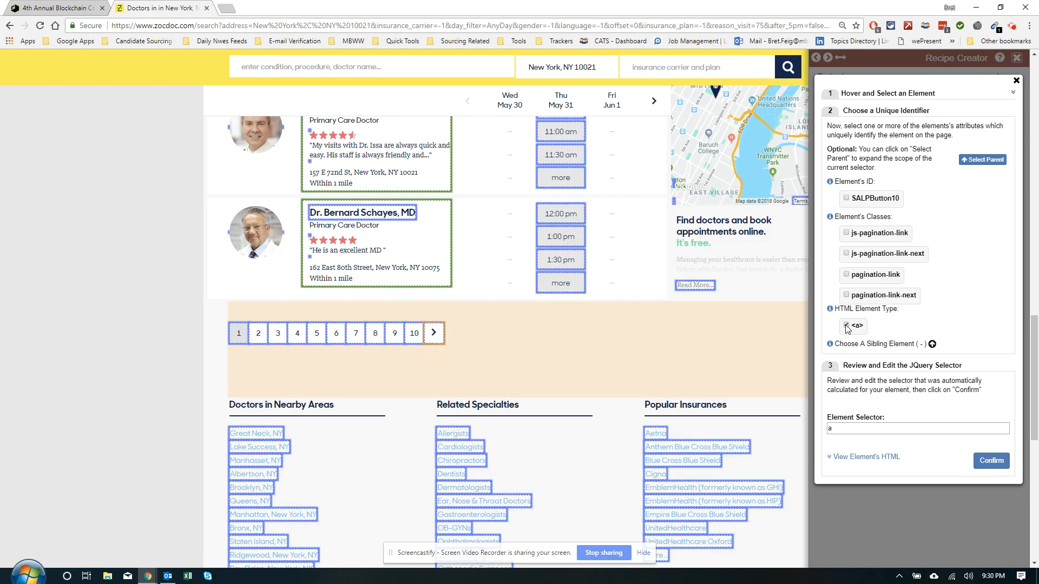
left_click(846, 326)
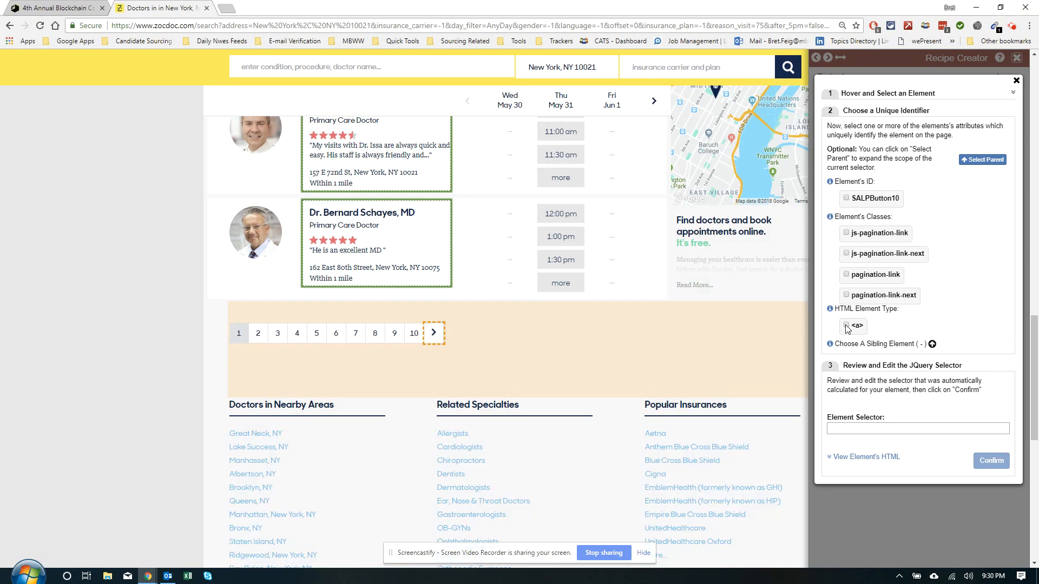
left_click(846, 199)
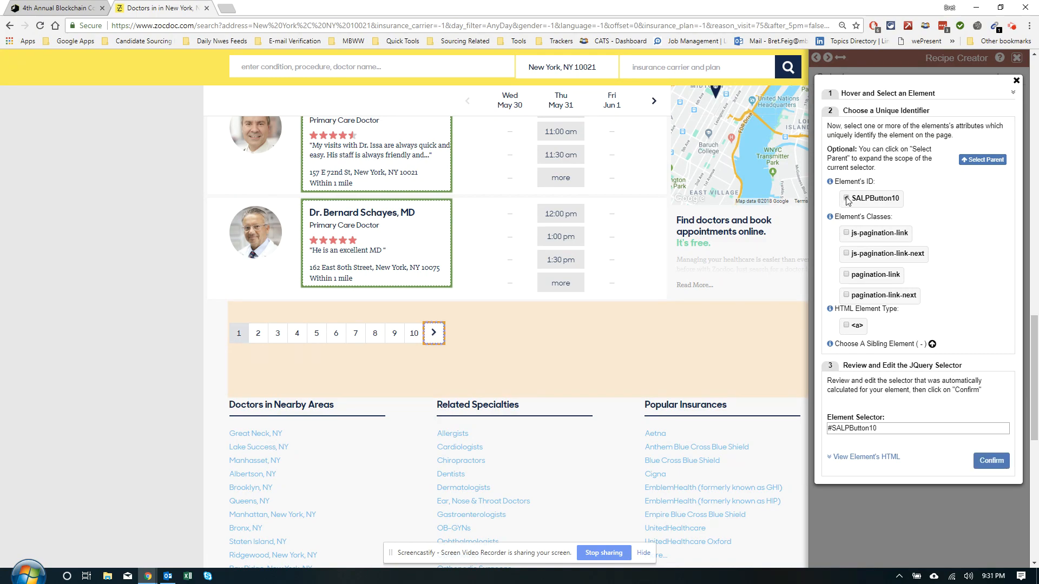
left_click(847, 199)
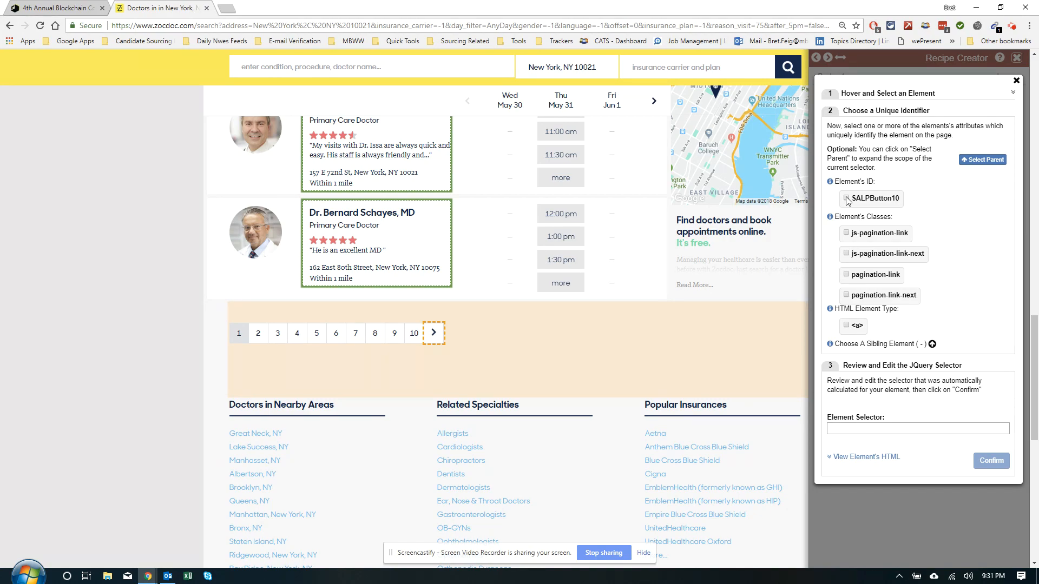
left_click(846, 234)
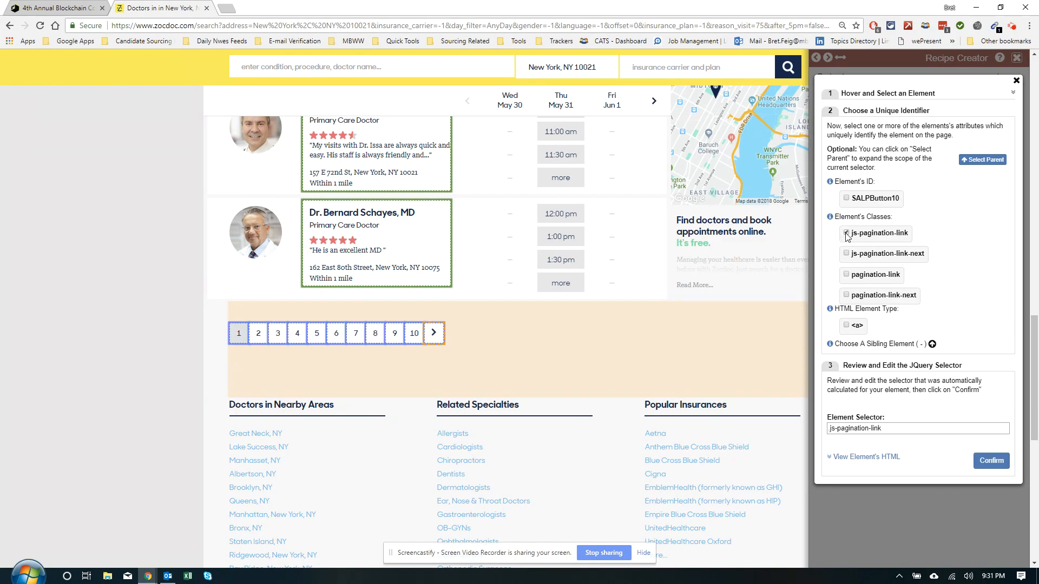
left_click(847, 234)
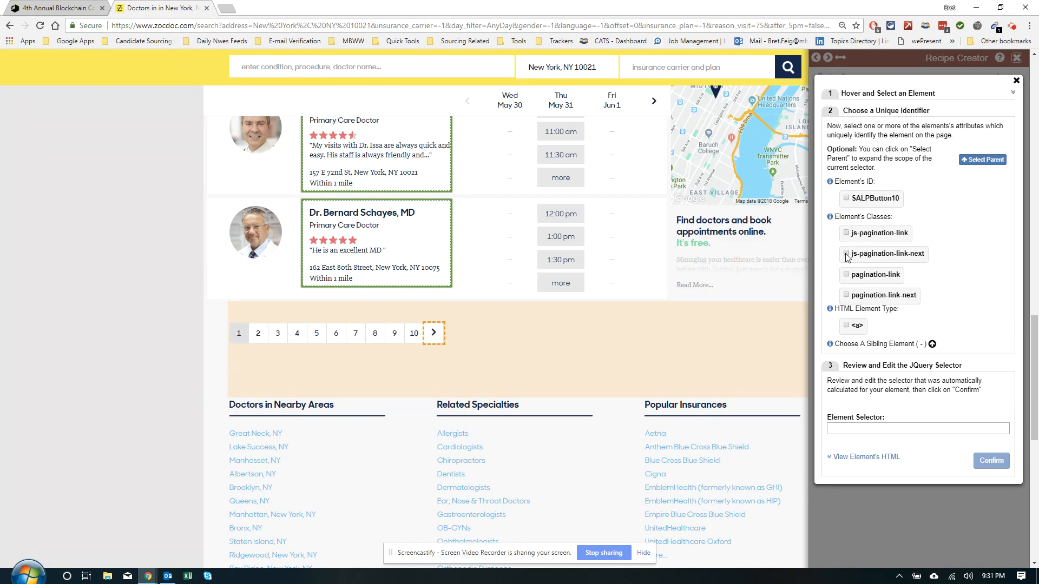
Step: Set the navigation element selector to the js-pagination-link-next class and confirm it
left_click(847, 254)
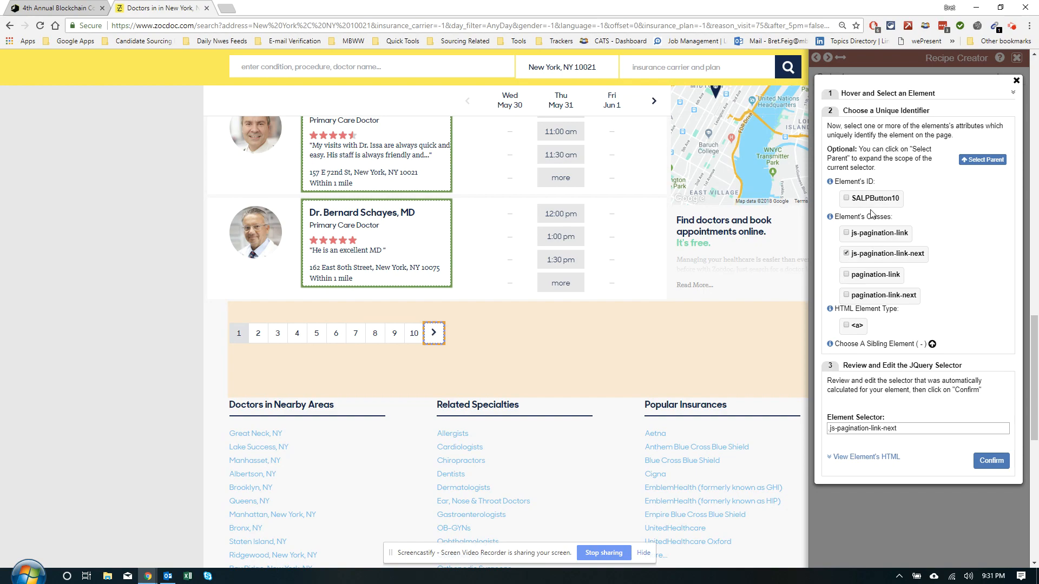
left_click(990, 461)
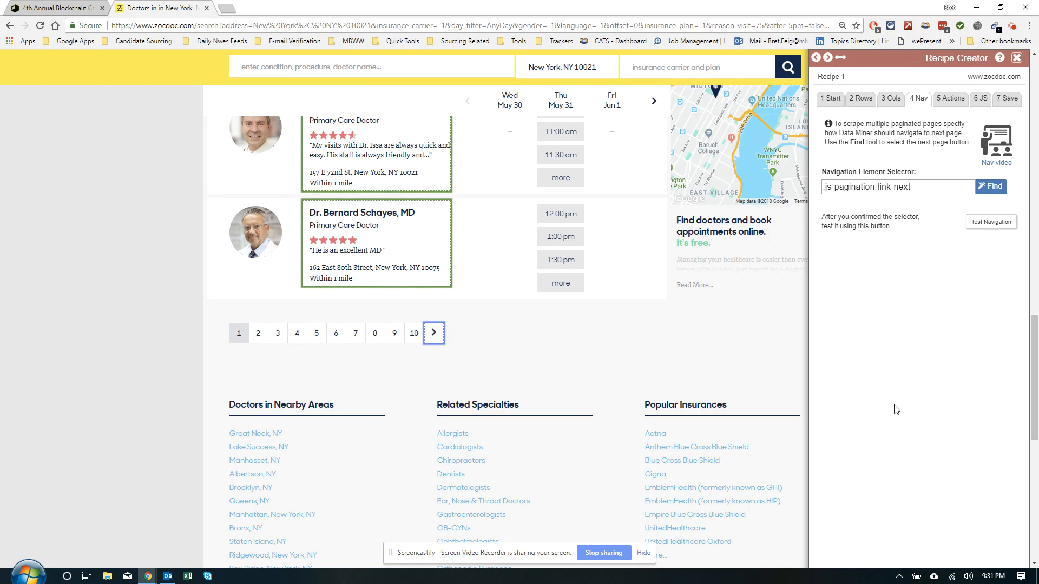
Step: Test the navigation twice, checking the page number below the listings each time, and return to results page 1
left_click(987, 232)
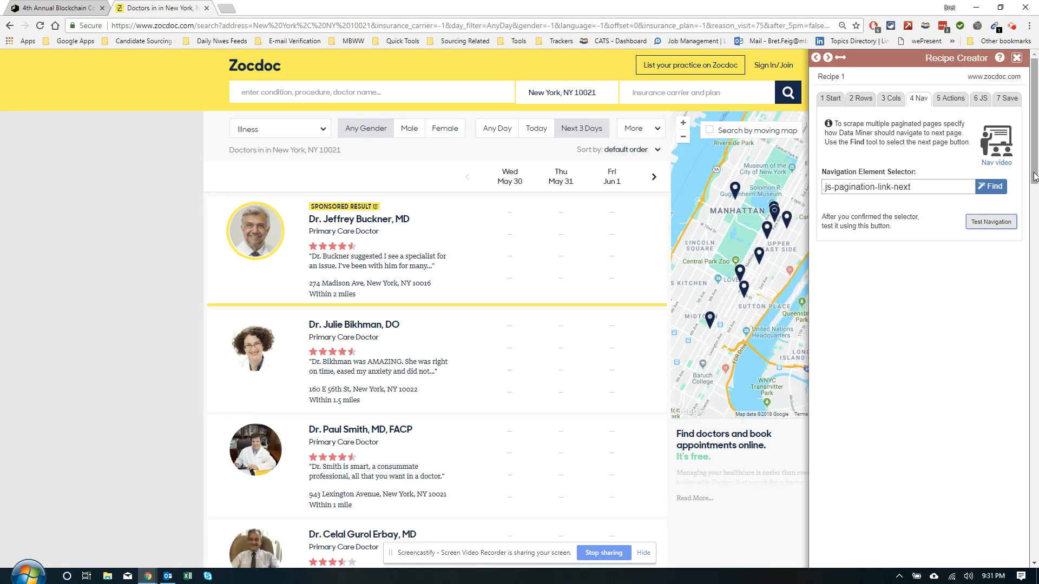
scroll(1024, 289, "down", 3)
scroll(1024, 290, "down", 10)
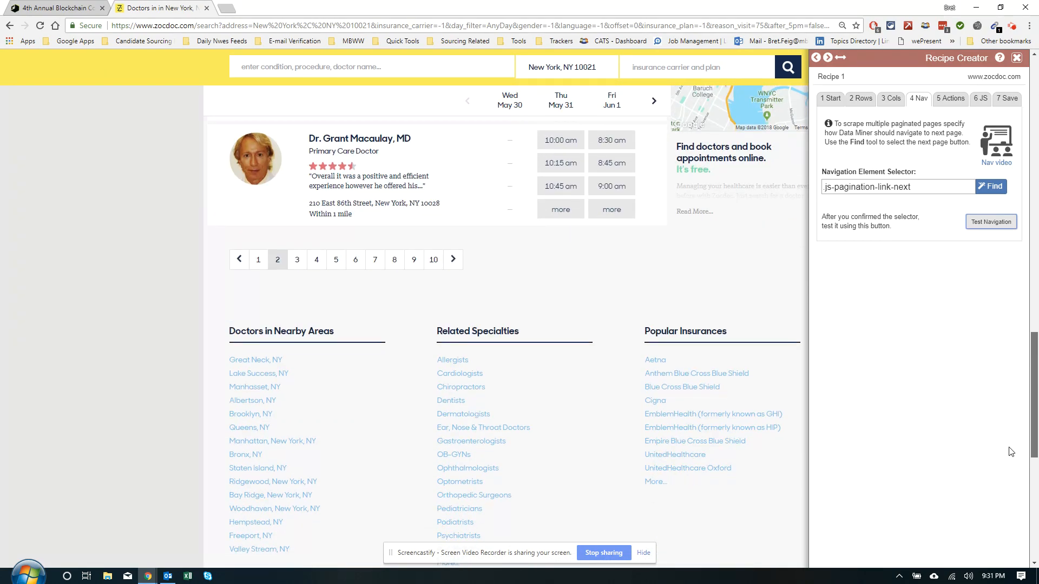
left_click(1001, 223)
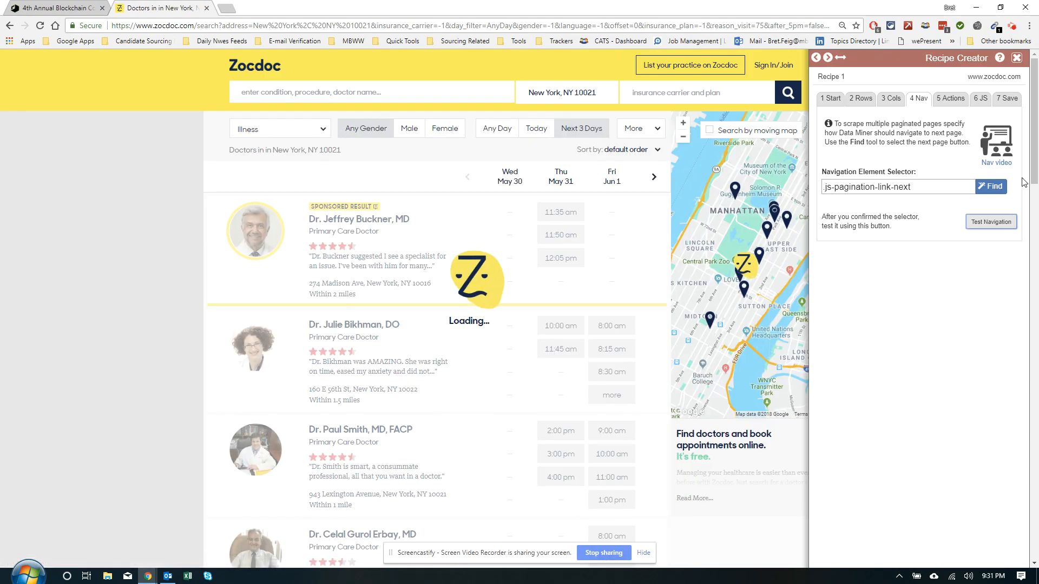
scroll(1033, 397, "down", 10)
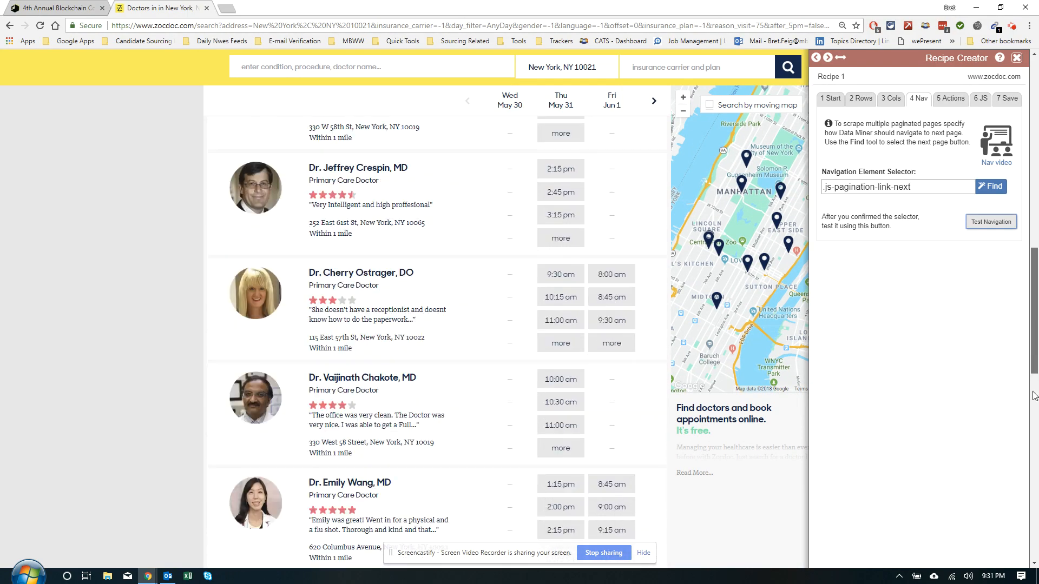
scroll(1033, 396, "down", 7)
scroll(1033, 451, "up", 4)
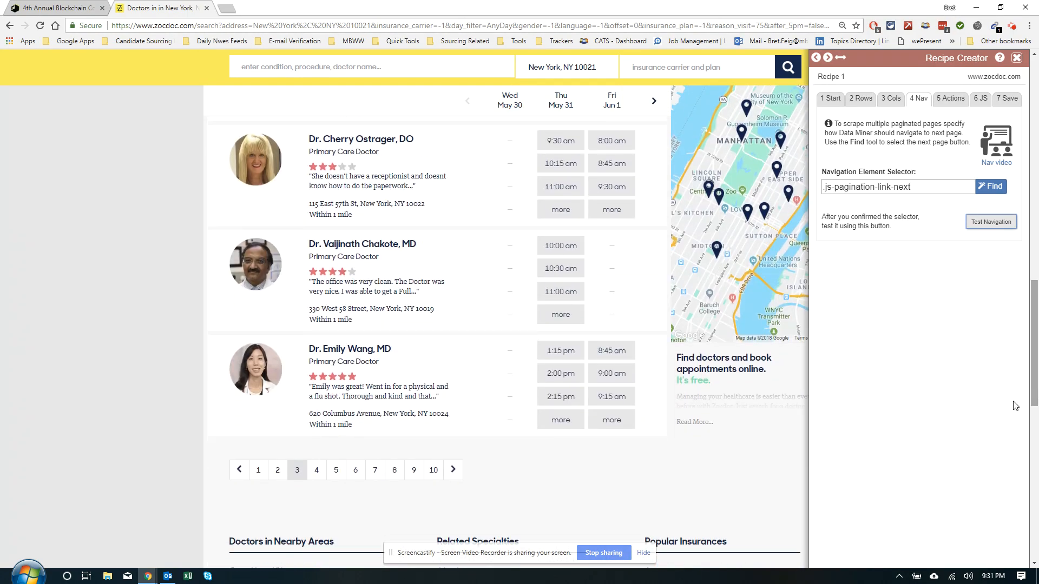
left_click(261, 471)
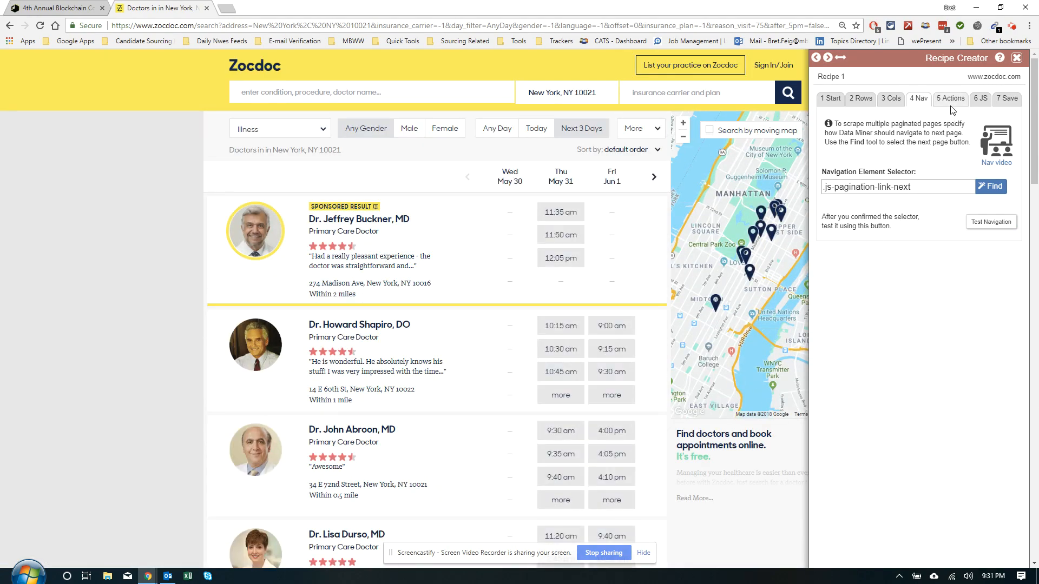
Step: Skip the optional actions and JavaScript settings, name the recipe ZocDoc, and save it
left_click(951, 100)
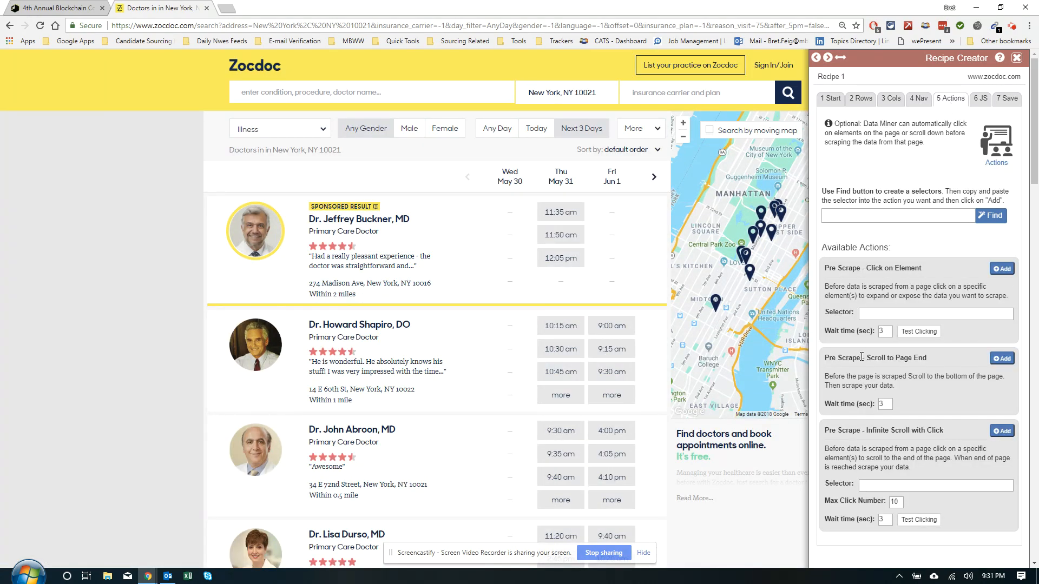
left_click(972, 96)
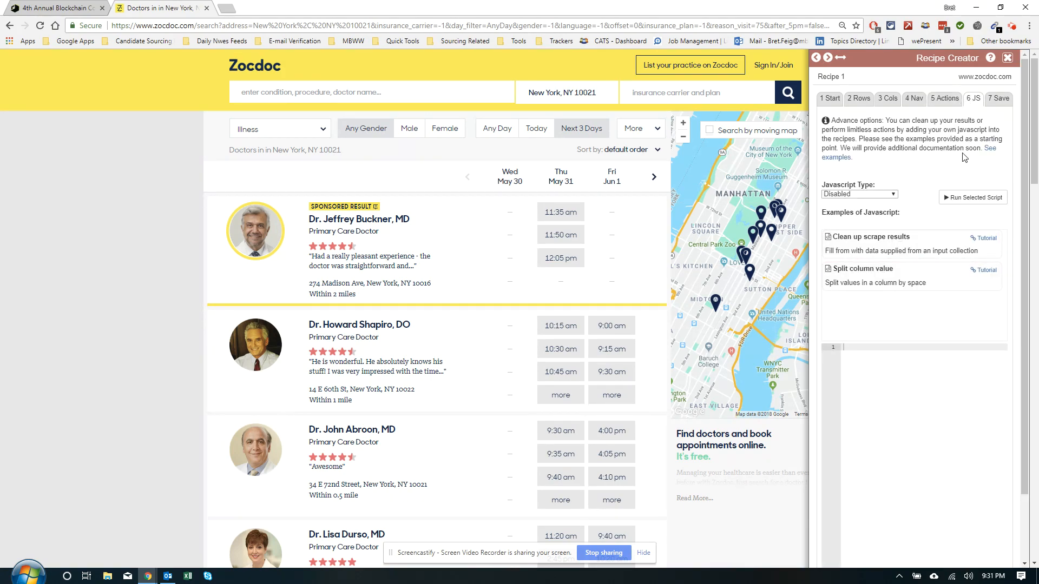
left_click(993, 101)
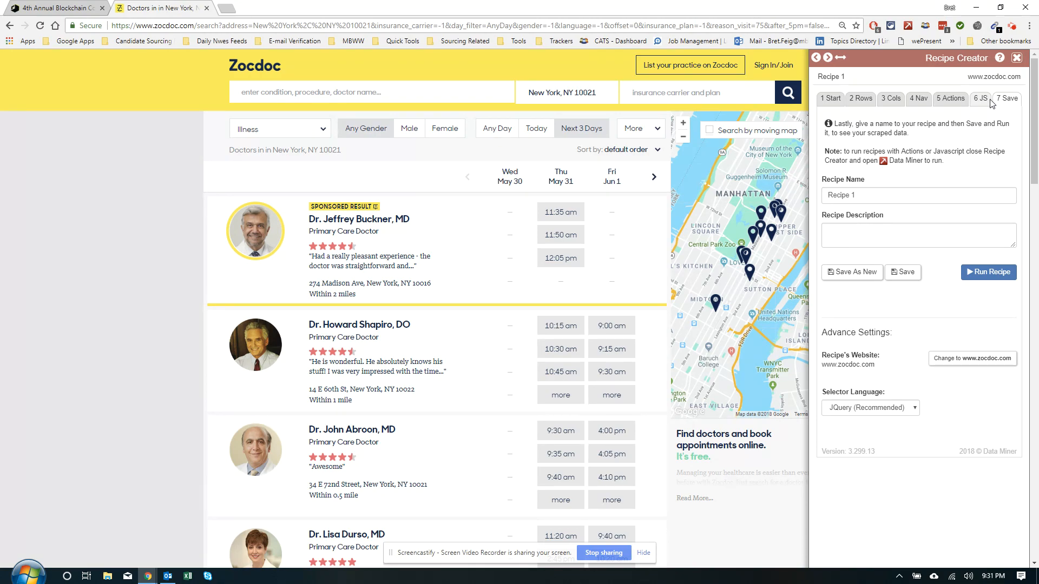
left_click_drag(857, 193, 779, 195)
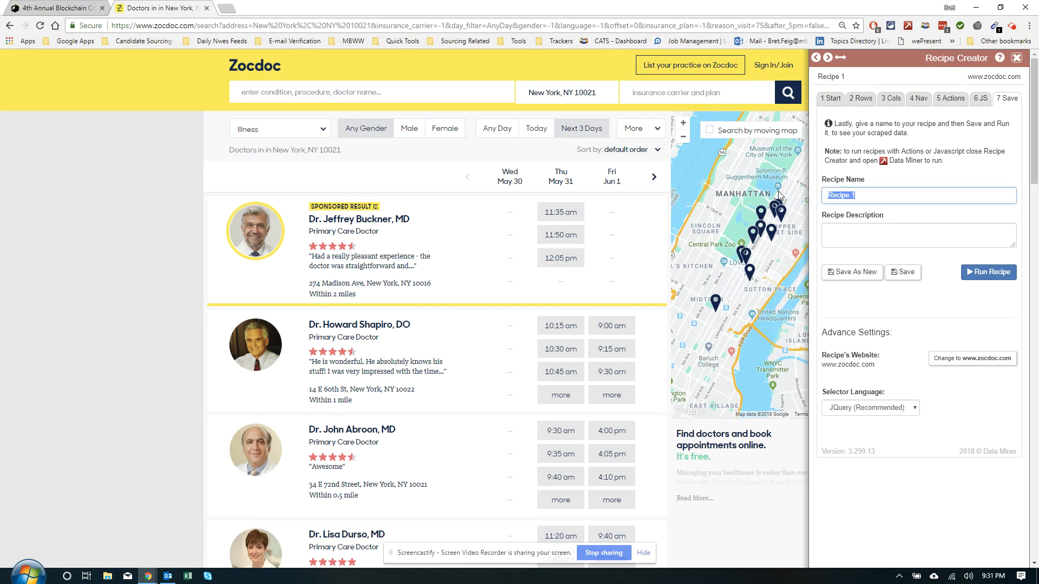
type("ZocDoc")
left_click(911, 272)
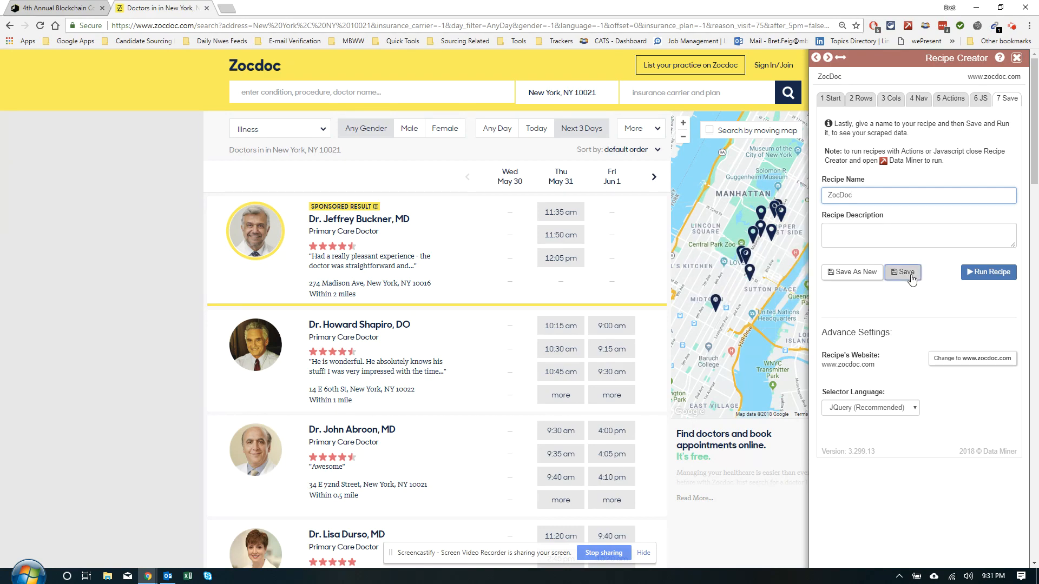
Step: Run the ZocDoc recipe, paginate with a 5-second wait and 10-page limit, and stop the pagination after several result pages
left_click(968, 273)
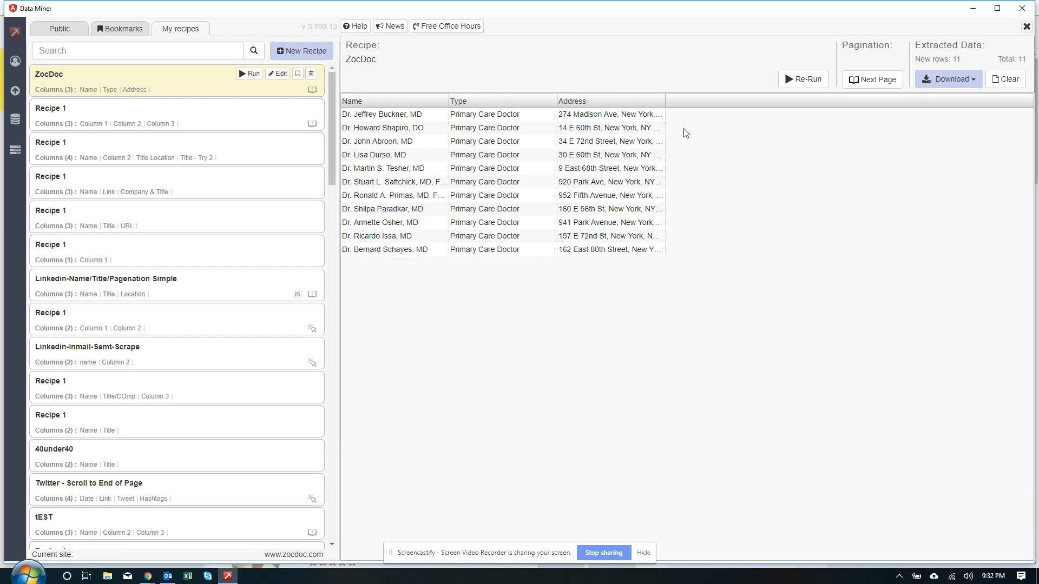
left_click(852, 84)
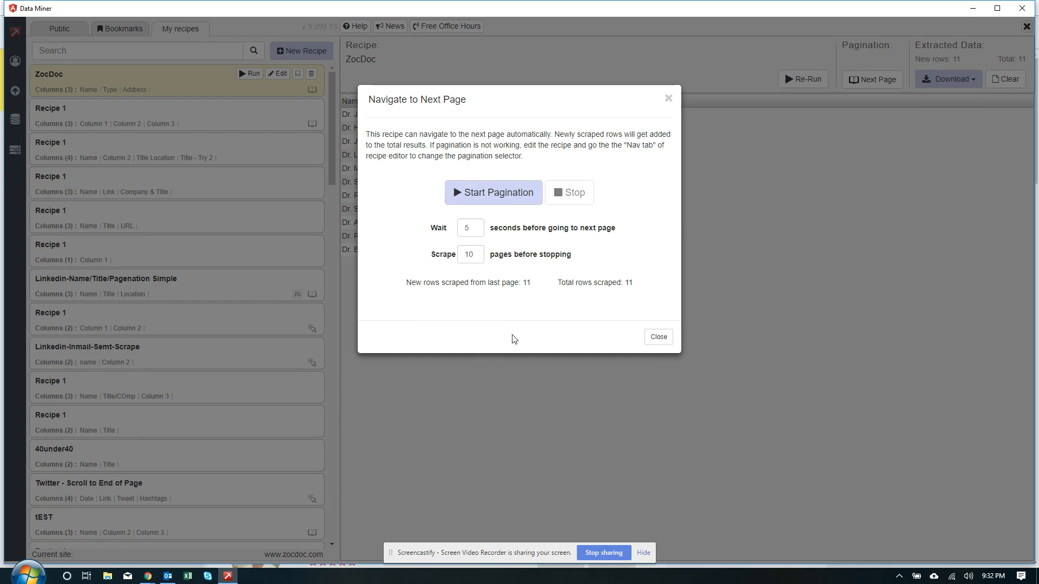
left_click(508, 204)
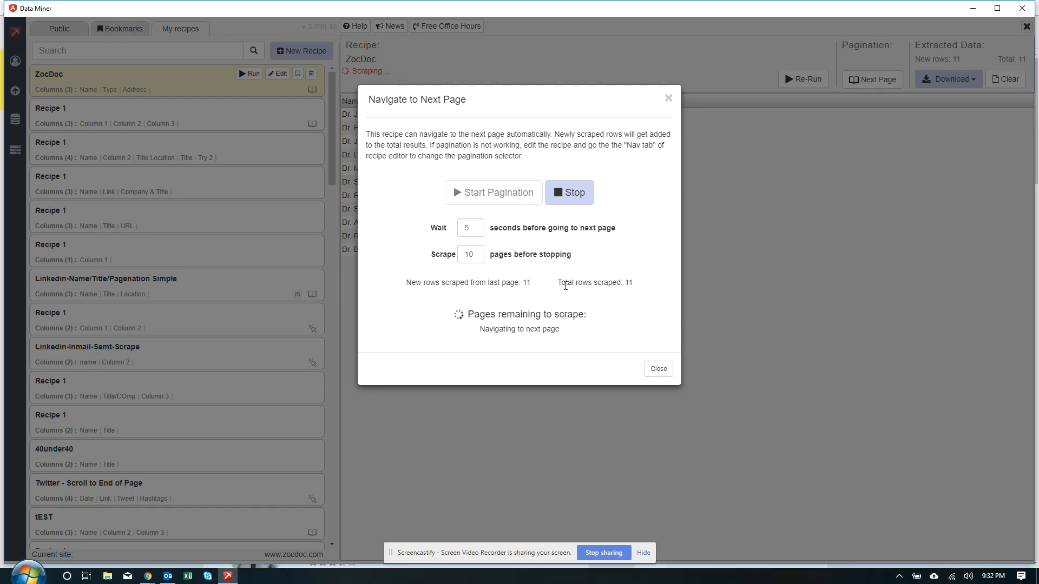
left_click_drag(632, 282, 561, 282)
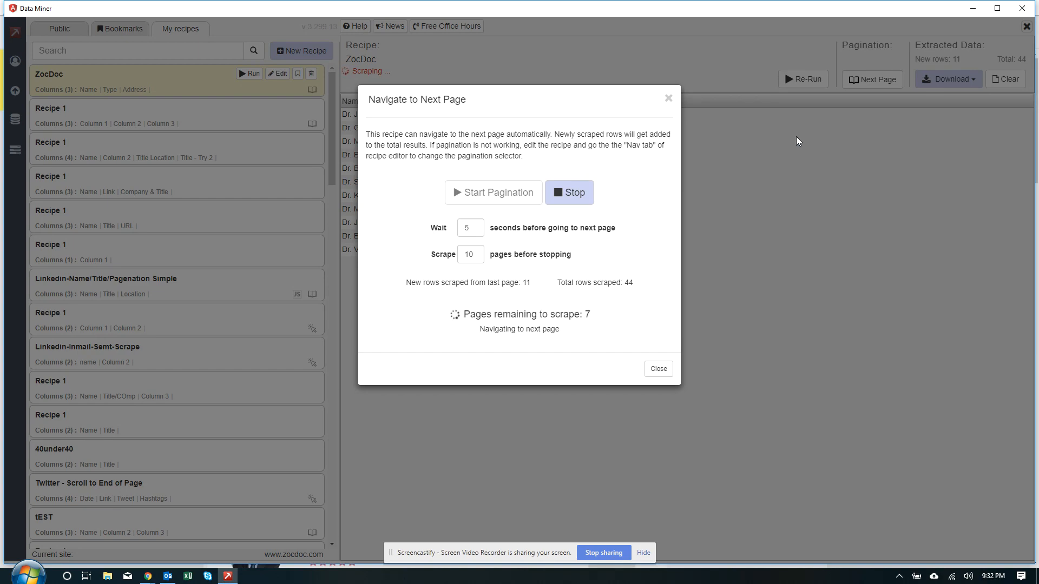
left_click(571, 193)
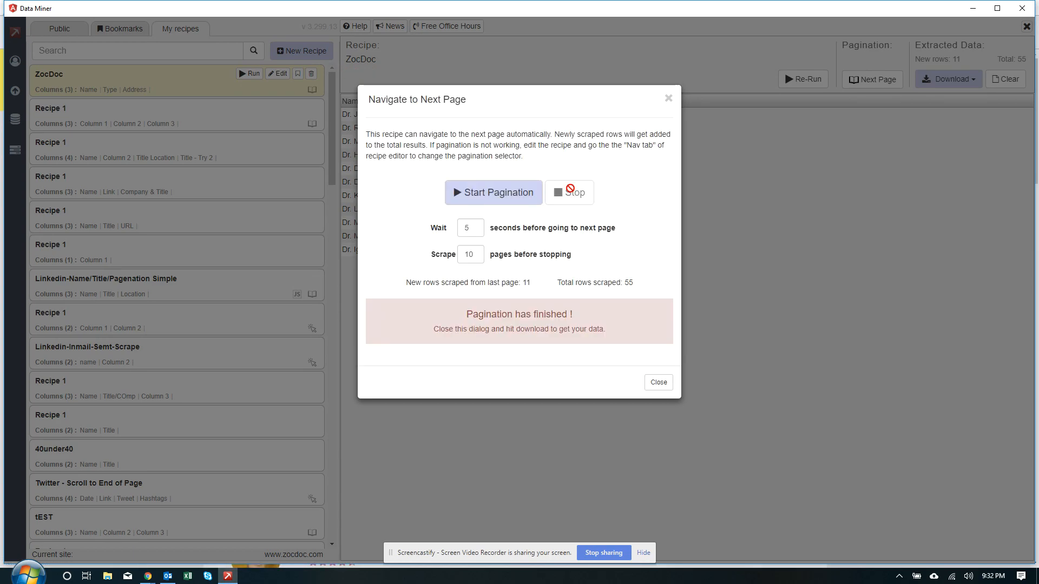
left_click(658, 382)
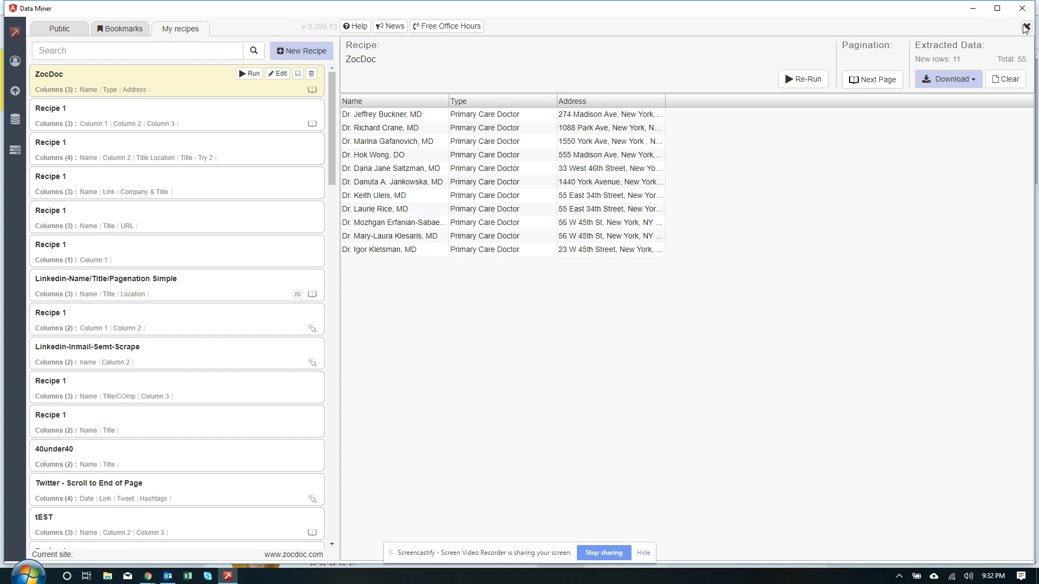
Step: Download the extracted data as an .XLSX file named dataminer to the Desktop
left_click_drag(920, 61, 1022, 59)
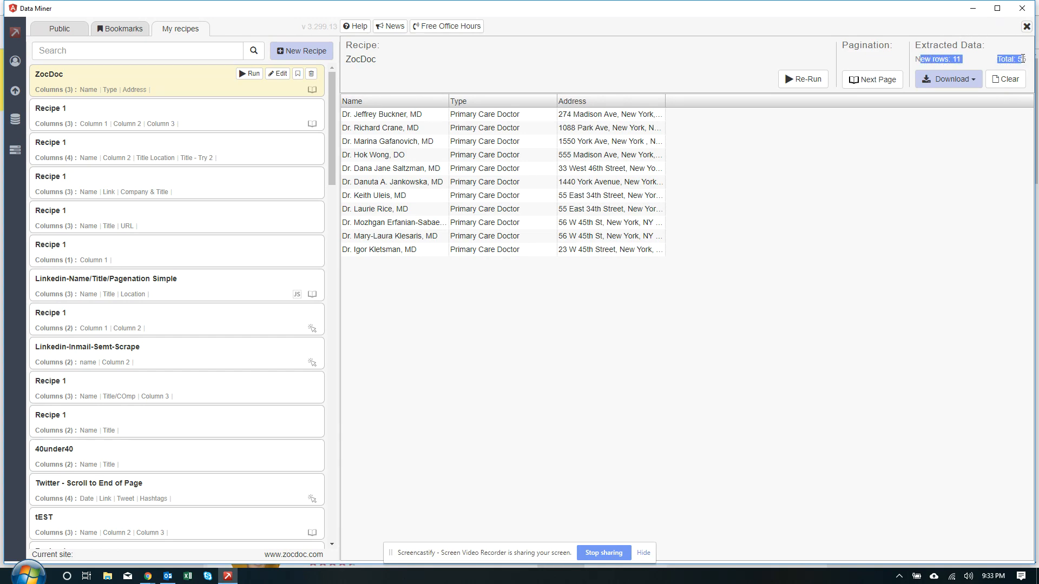
left_click(976, 79)
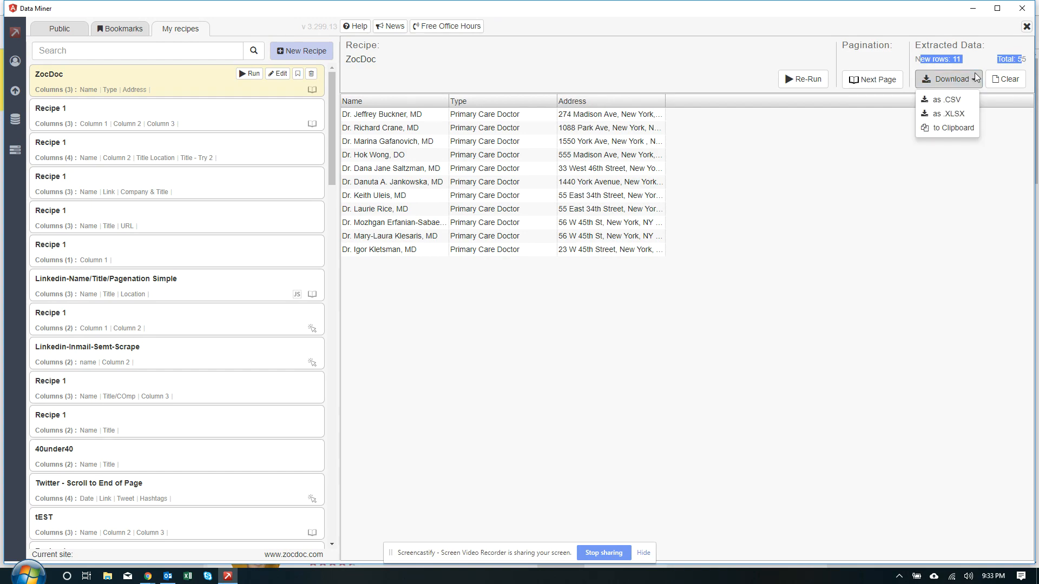
left_click(953, 113)
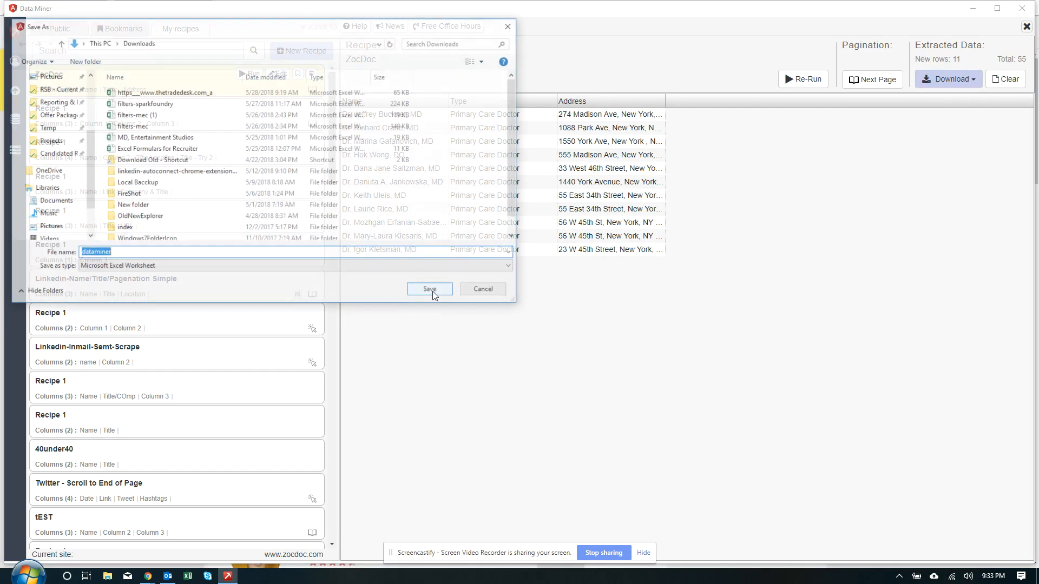
left_click_drag(83, 169, 85, 93)
left_click(49, 110)
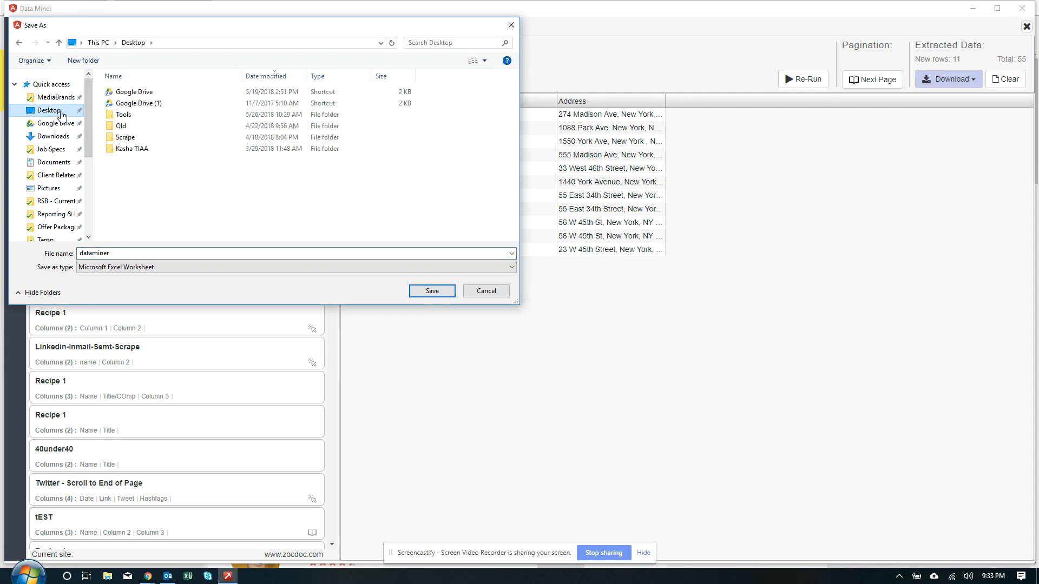
left_click(430, 290)
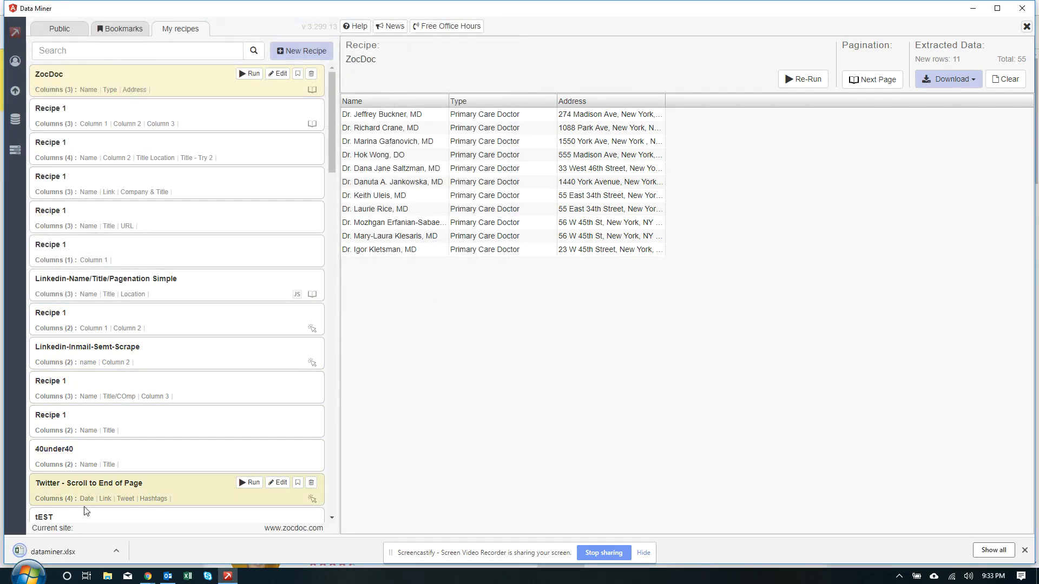
Step: Open the downloaded dataminer workbook, fit the Name and Type columns to their contents, and look through all scraped rows
left_click(57, 554)
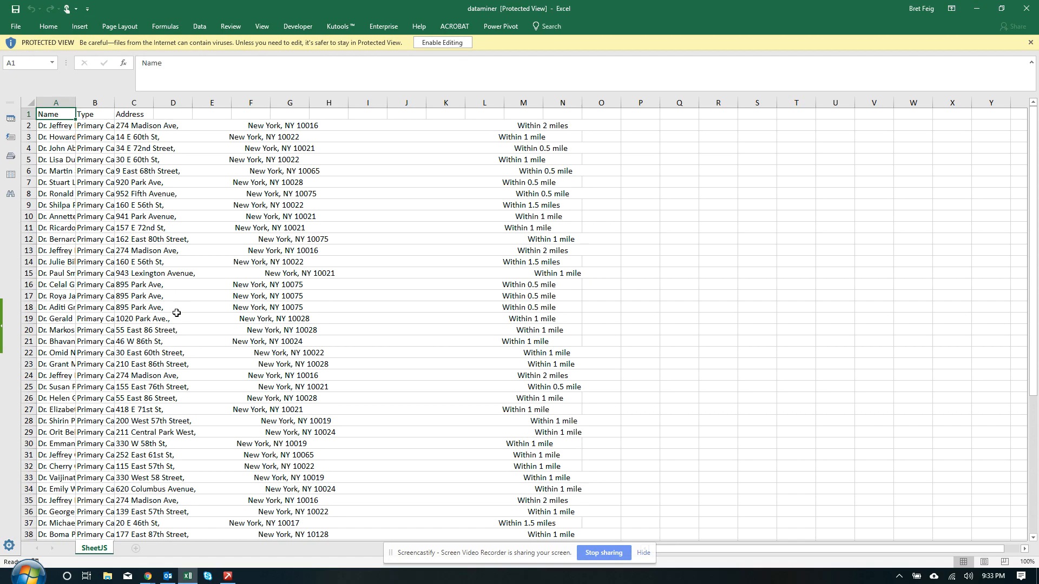
double_click(75, 102)
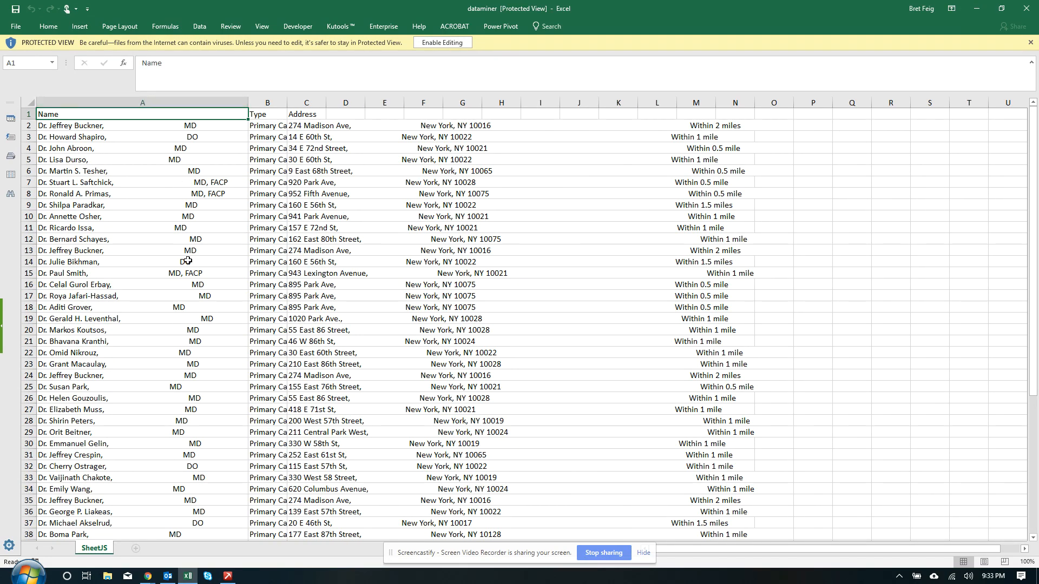
left_click(145, 206)
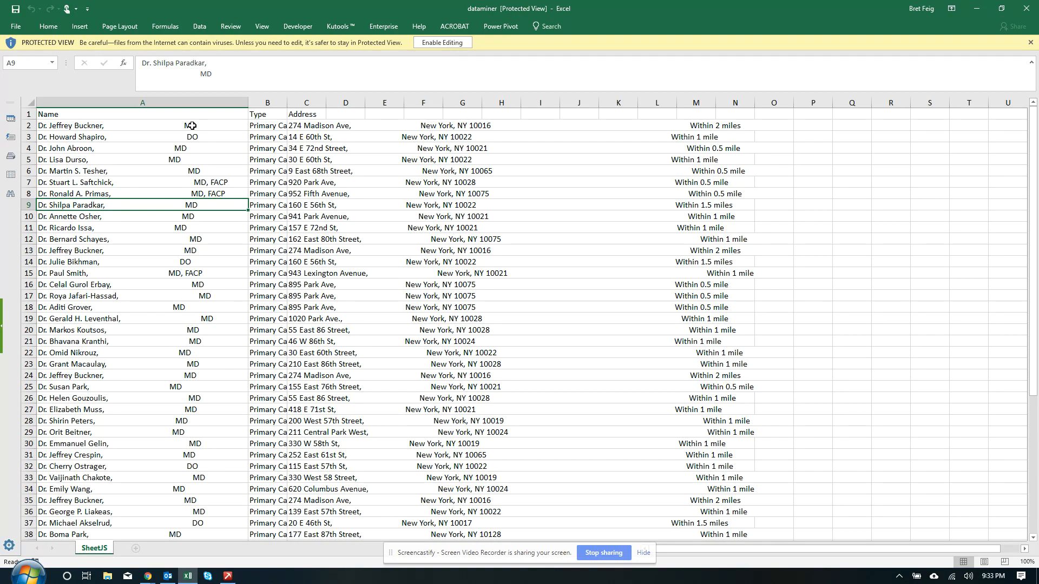
double_click(288, 102)
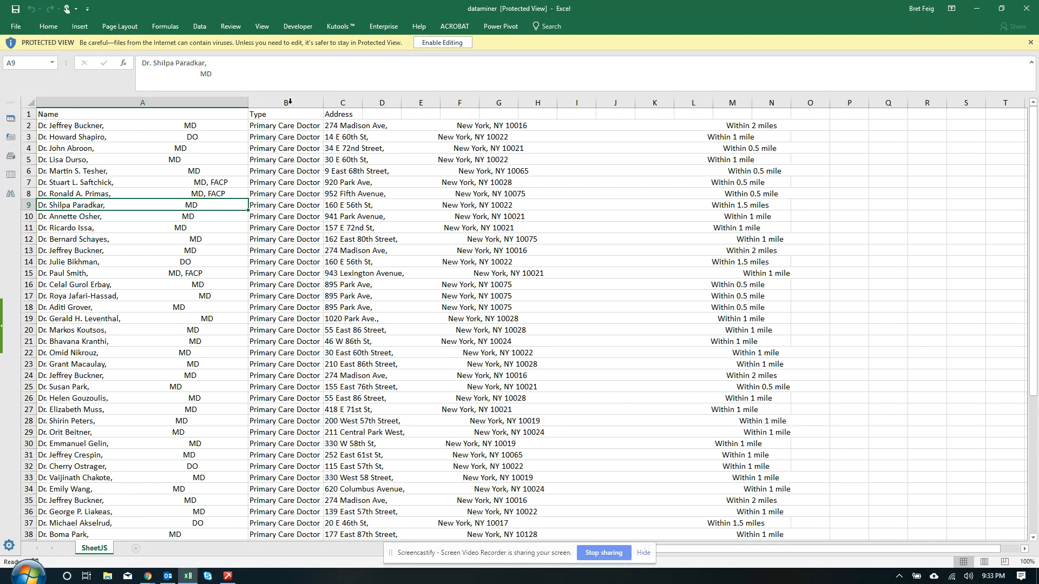
scroll(288, 302, "down", 9)
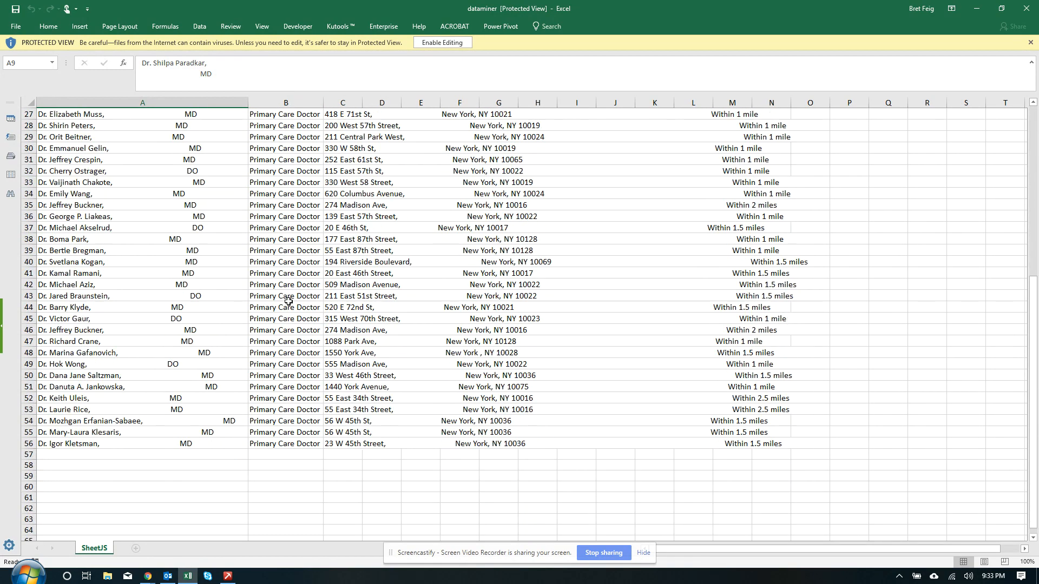
scroll(288, 301, "up", 9)
scroll(288, 301, "down", 1)
scroll(289, 301, "up", 1)
Step: Fit the Address column to its contents, inspect an address cell's full text, and reduce the formula bar's height
double_click(362, 102)
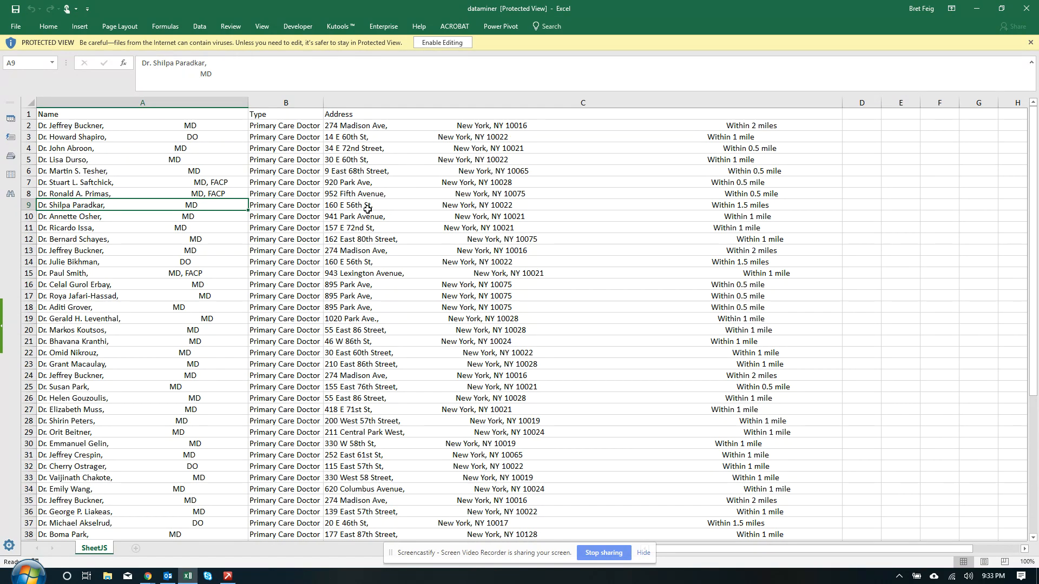
left_click(430, 126)
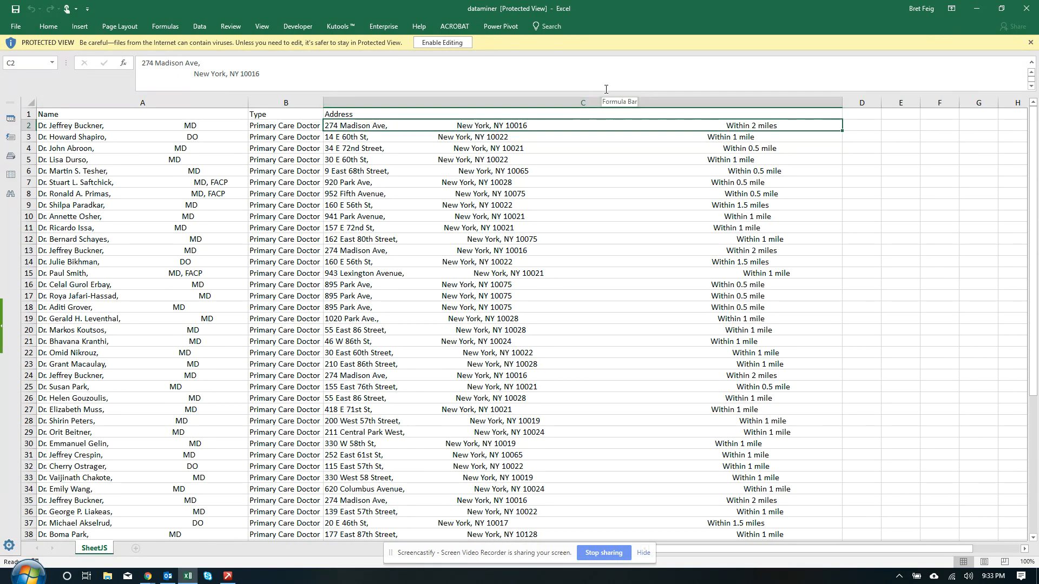
mouse_move(604, 92)
left_mouse_down()
mouse_move(599, 136)
mouse_move(599, 86)
left_mouse_up()
left_click(597, 143)
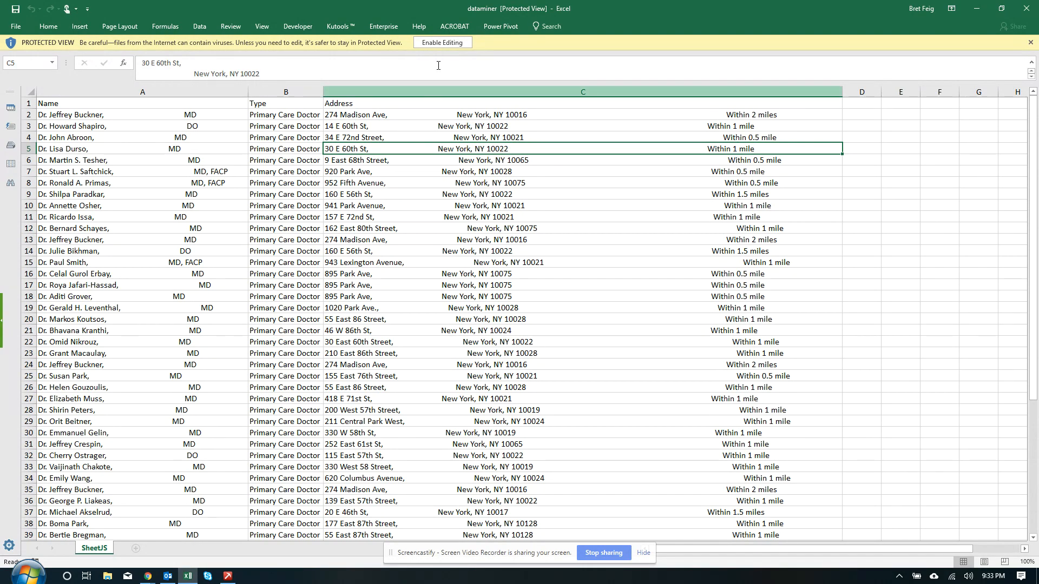
Step: Enable editing, widen the Type and Address columns, and close the workbook without saving the changes
left_click(439, 42)
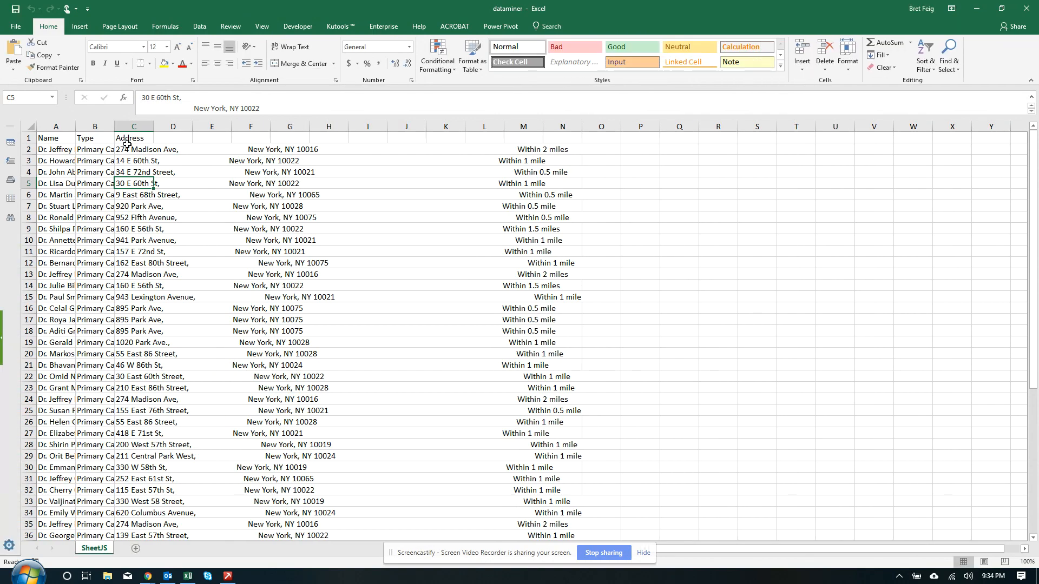
double_click(113, 124)
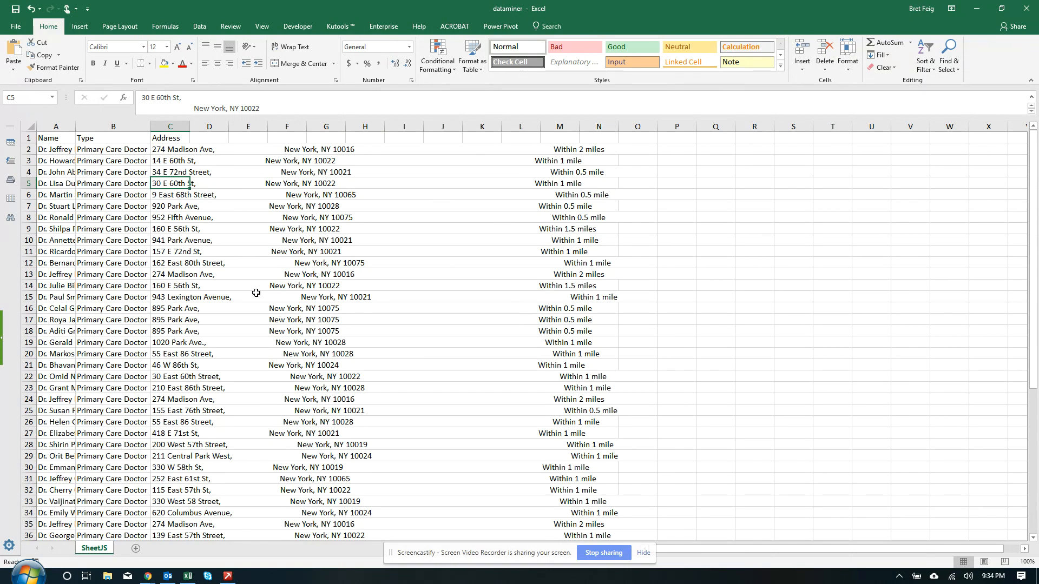
left_click_drag(189, 128, 252, 128)
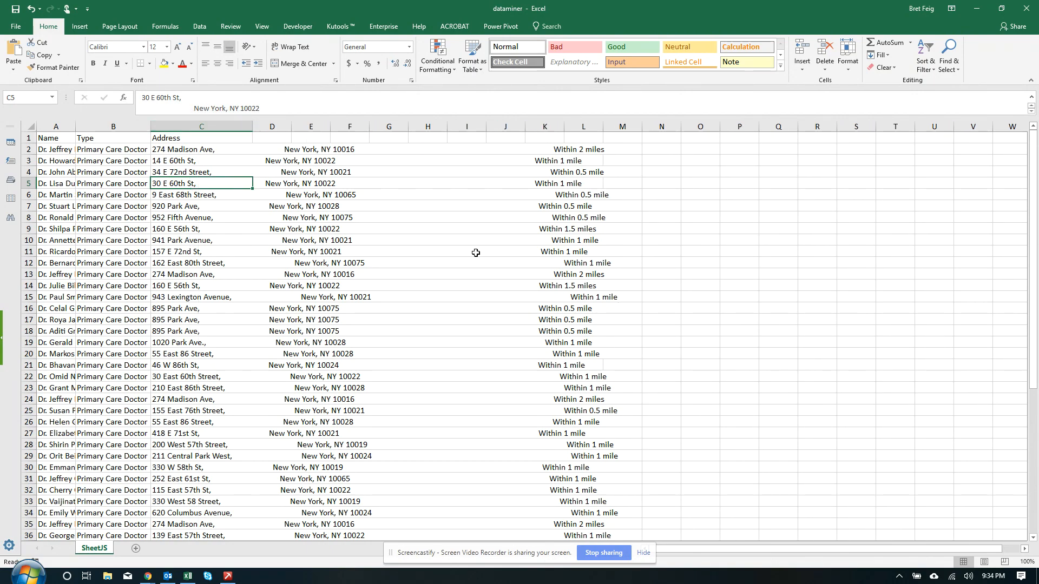
left_click(1023, 12)
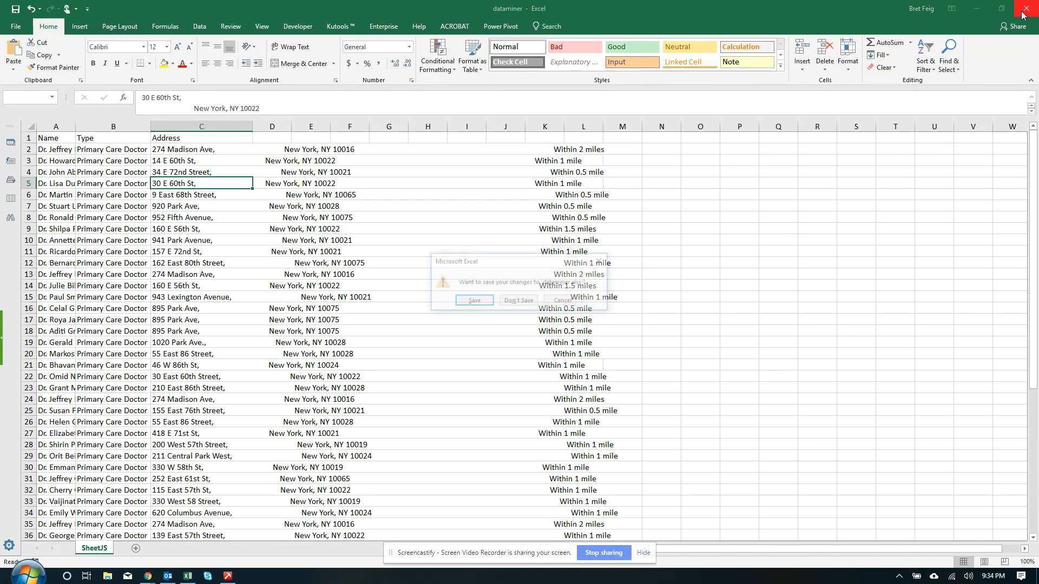
left_click(518, 300)
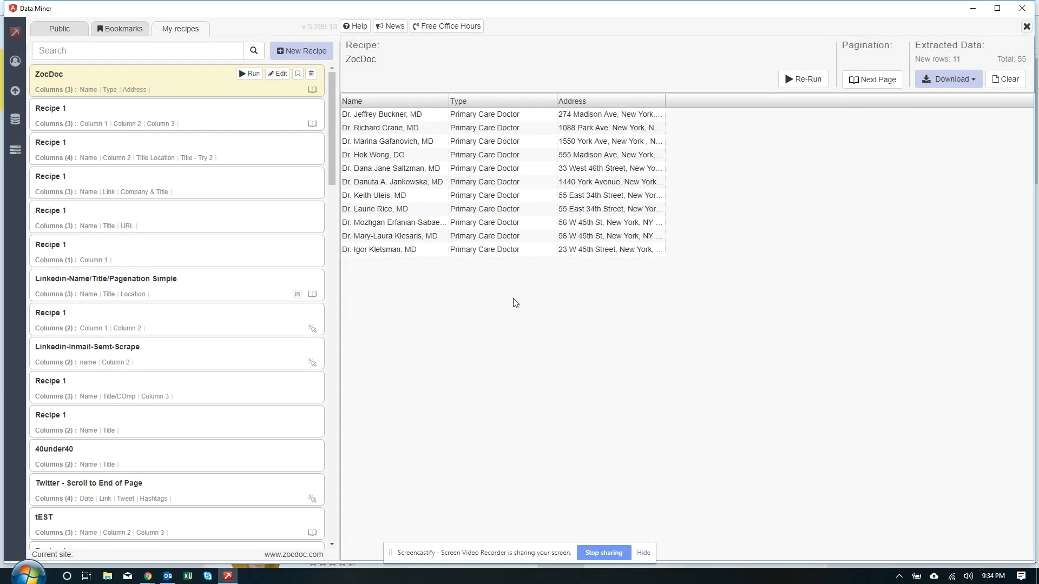
Step: Close the Data Miner results window and reopen the ZocDoc recipe for editing at its column definitions
left_click(1022, 8)
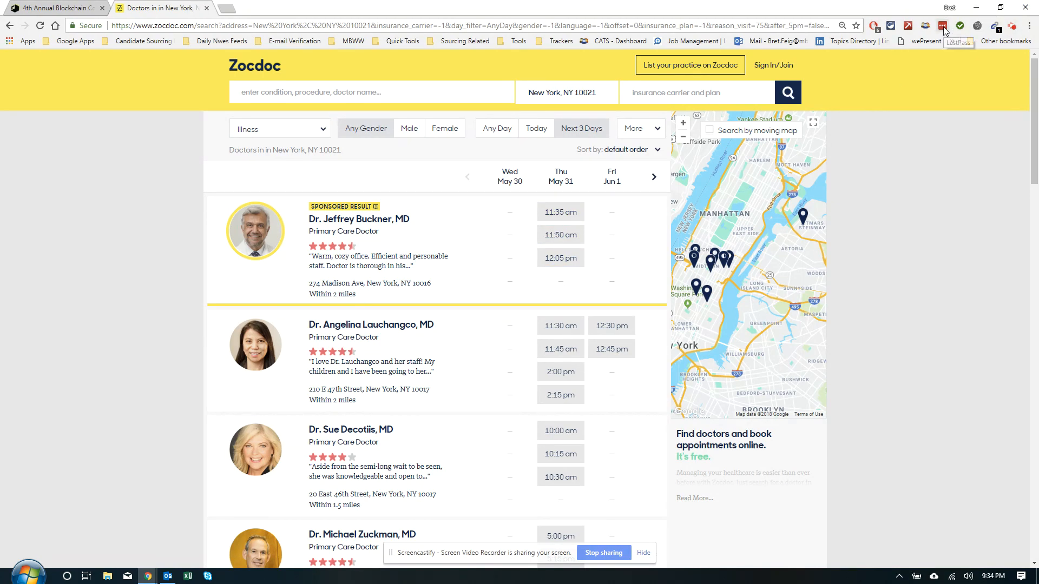
left_click(911, 32)
mouse_move(795, 133)
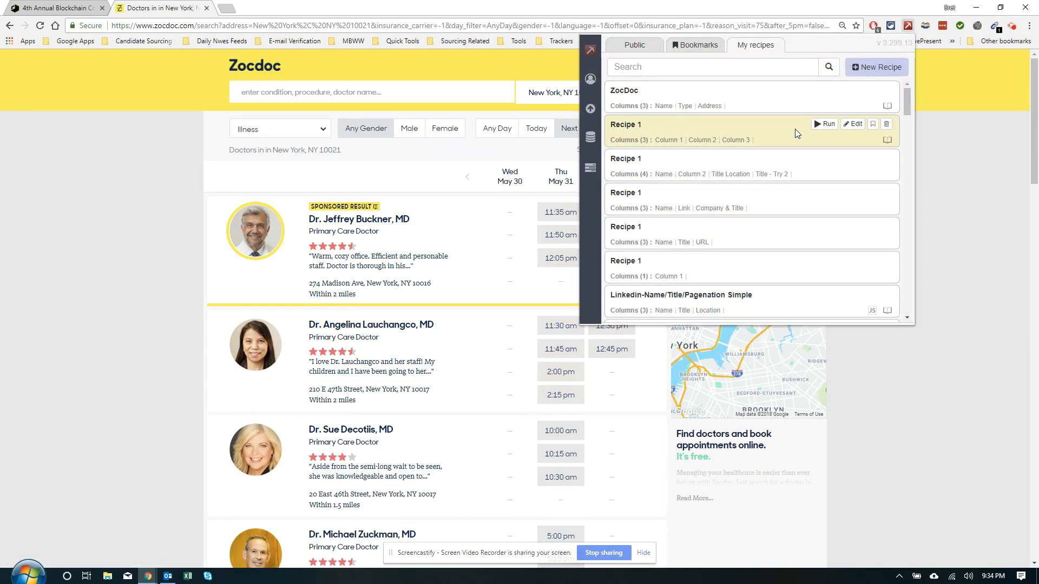
left_click(744, 96)
left_click(851, 90)
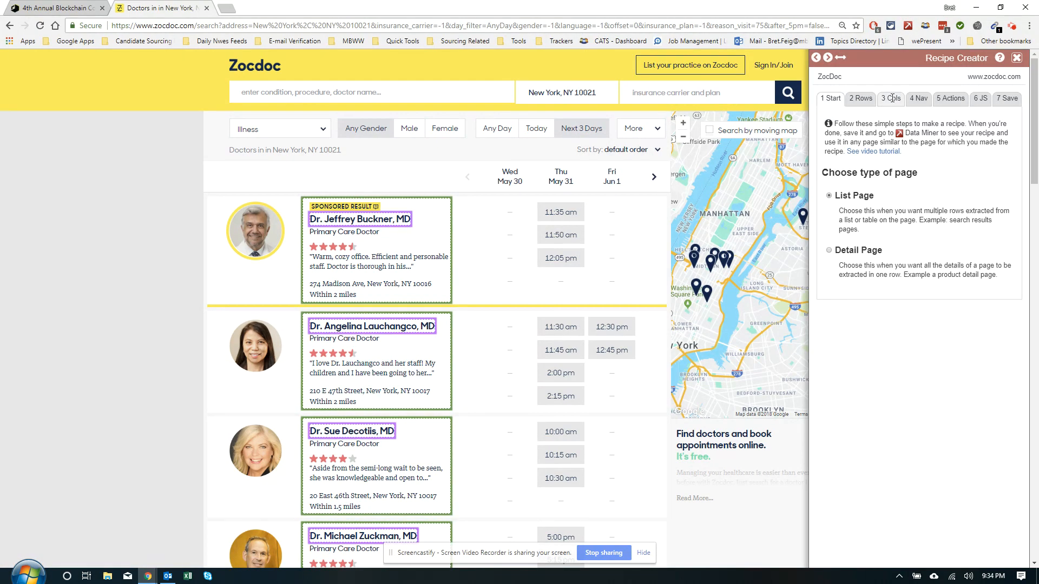
left_click(892, 98)
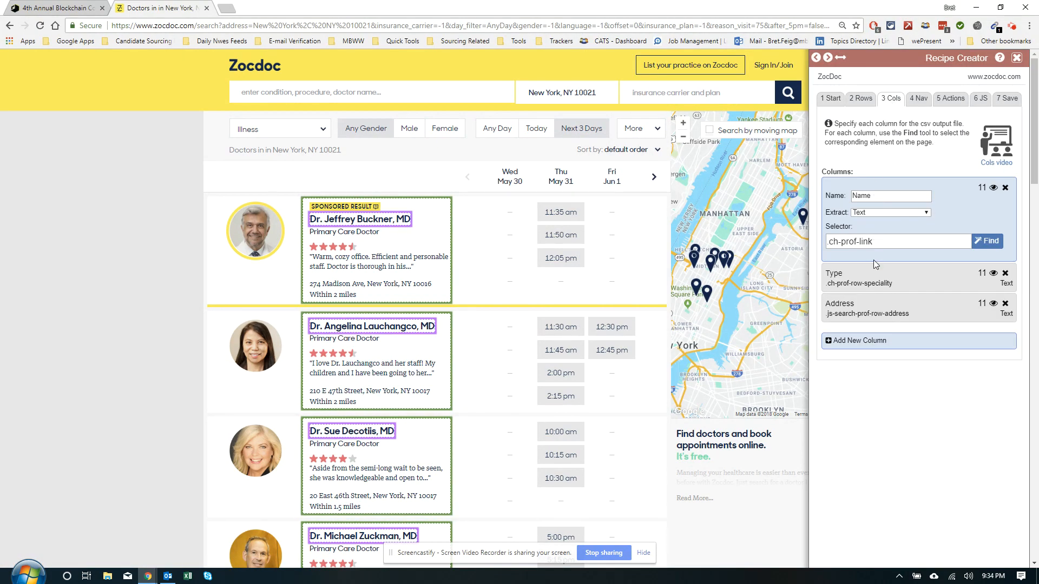
Step: Try to pick a new page element for the Address column from the second listing, and return to the results list
left_click(901, 304)
left_click(978, 301)
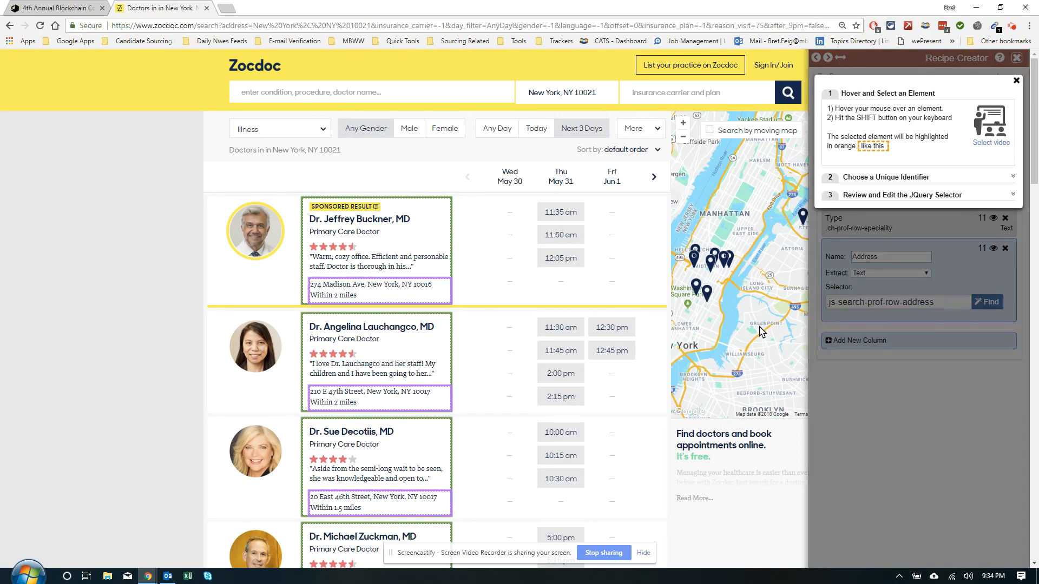
left_click(347, 395)
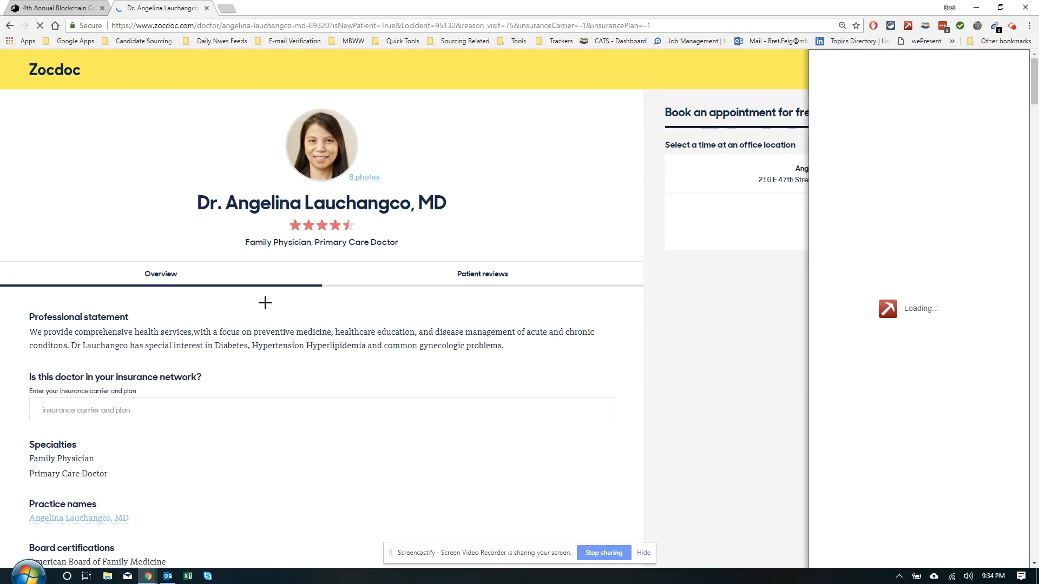
left_click(9, 26)
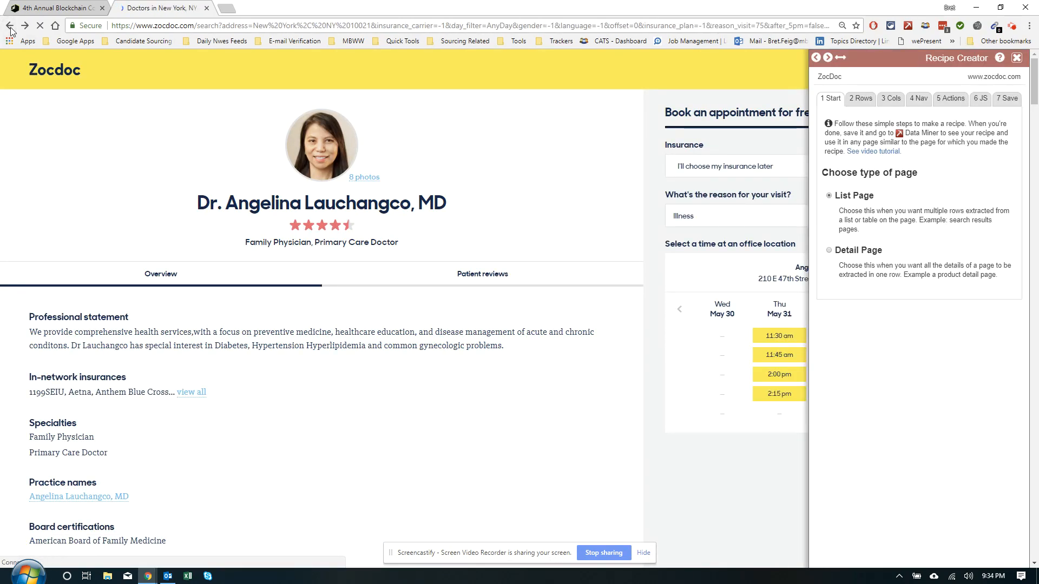
left_click(10, 26)
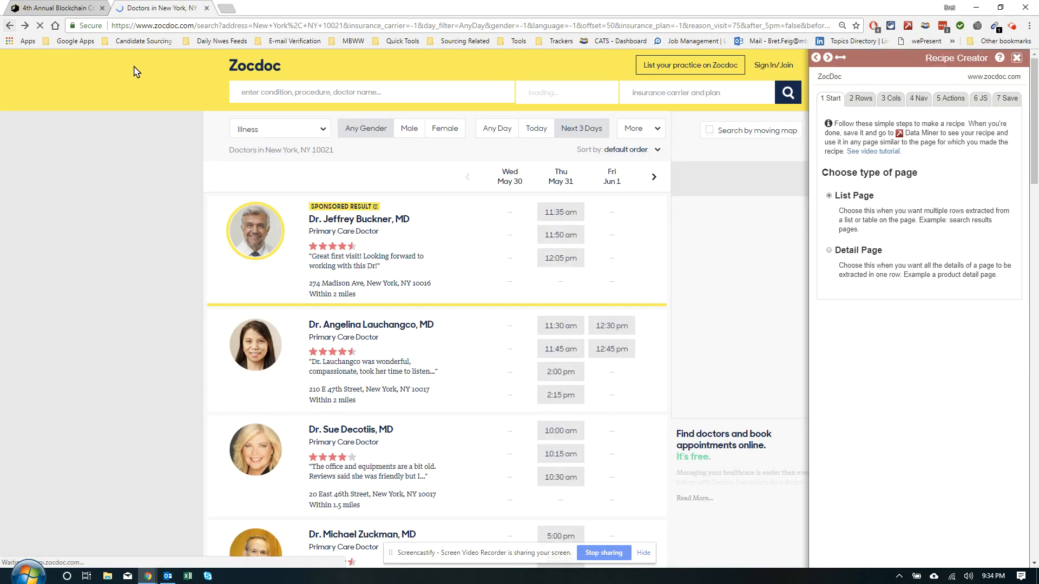
Step: Open the sponsored doctor's profile and examine its professional statement, insurances, specialties, affiliations, certifications and education for details that could be scraped
left_click(372, 230)
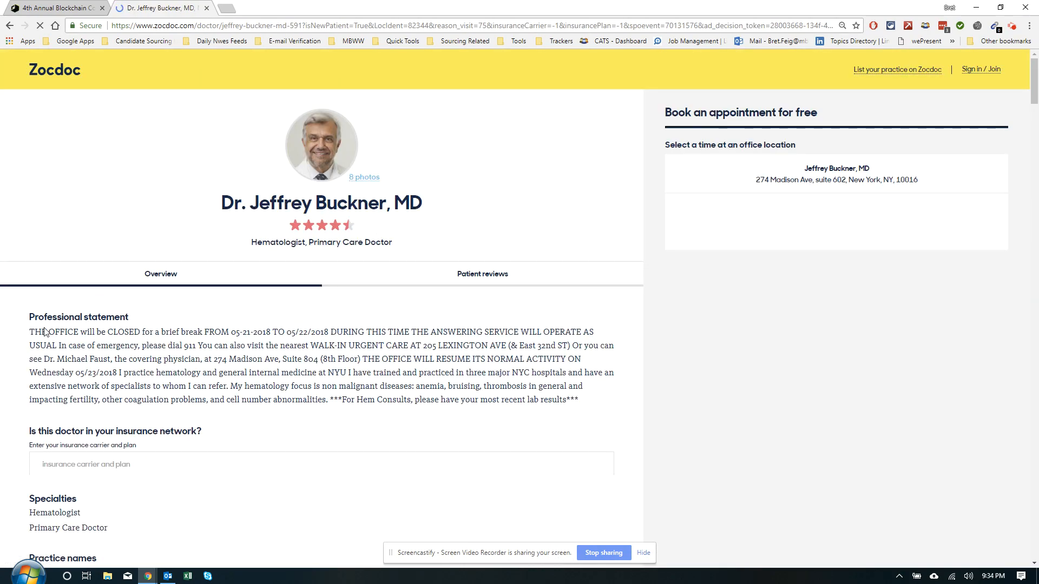
left_click_drag(34, 332, 185, 358)
scroll(185, 359, "down", 2)
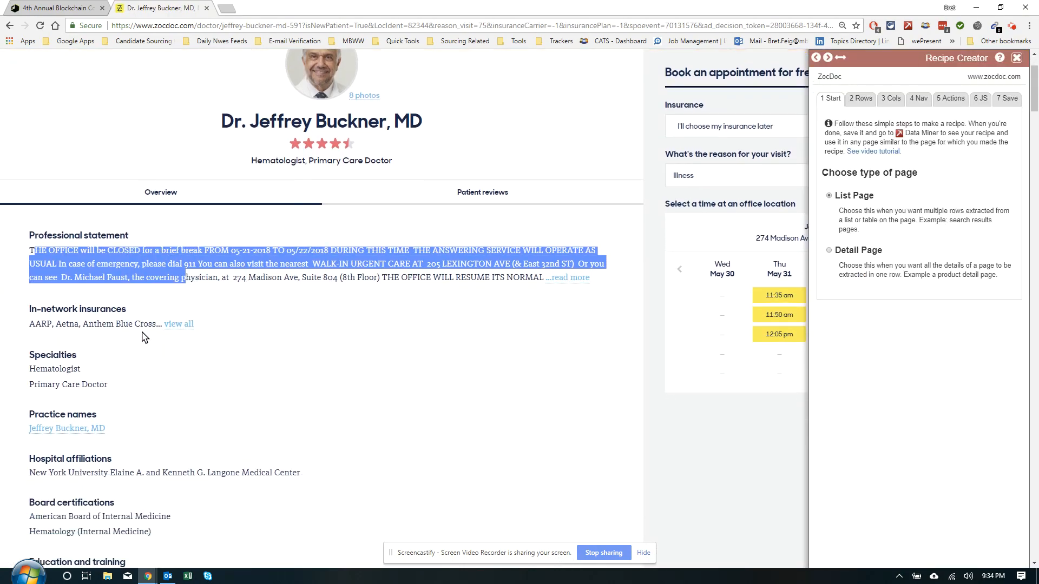
scroll(75, 411, "down", 6)
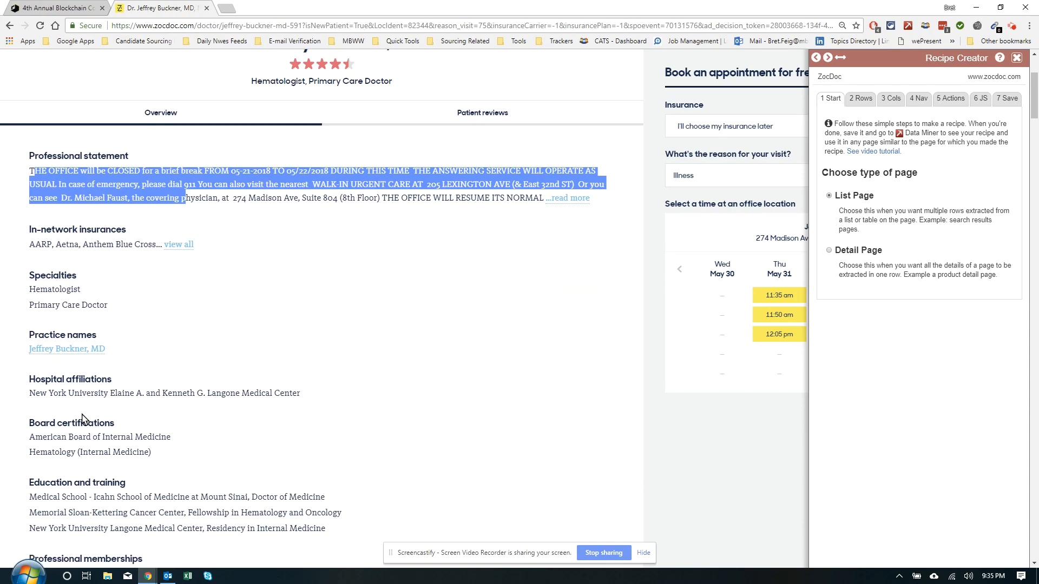
scroll(79, 426, "up", 4)
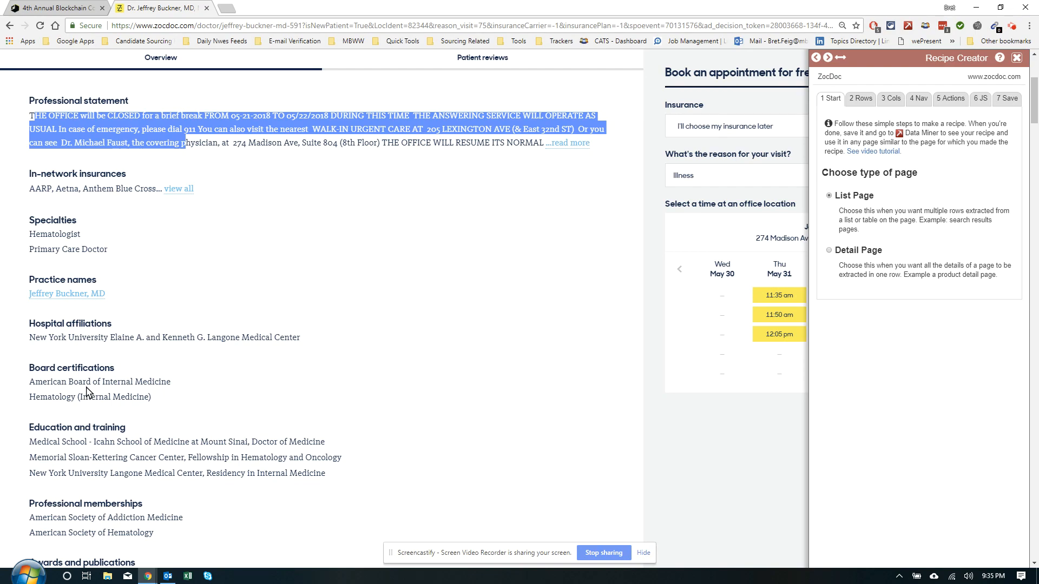
scroll(87, 391, "up", 4)
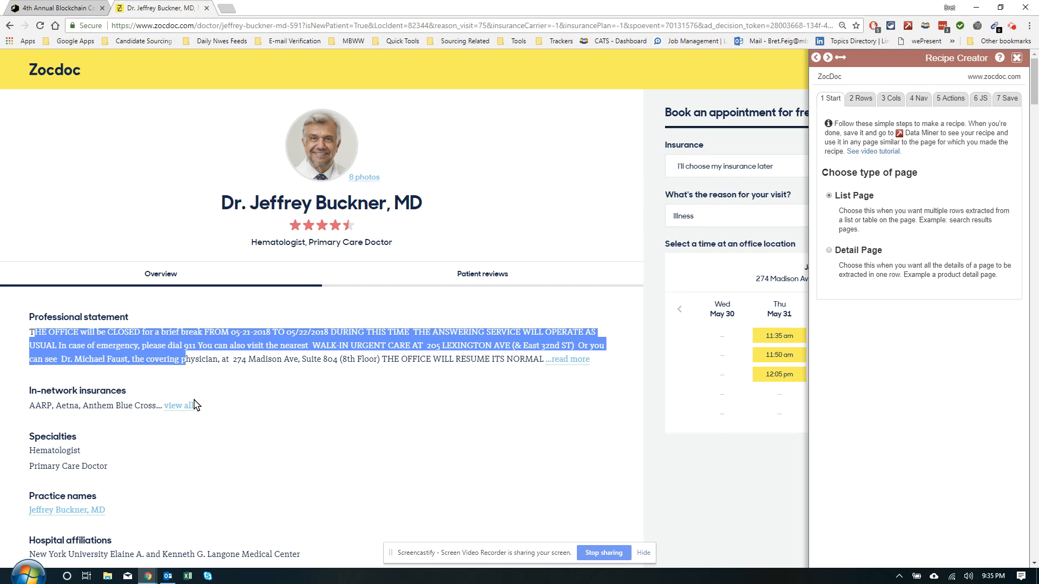
scroll(196, 405, "down", 7)
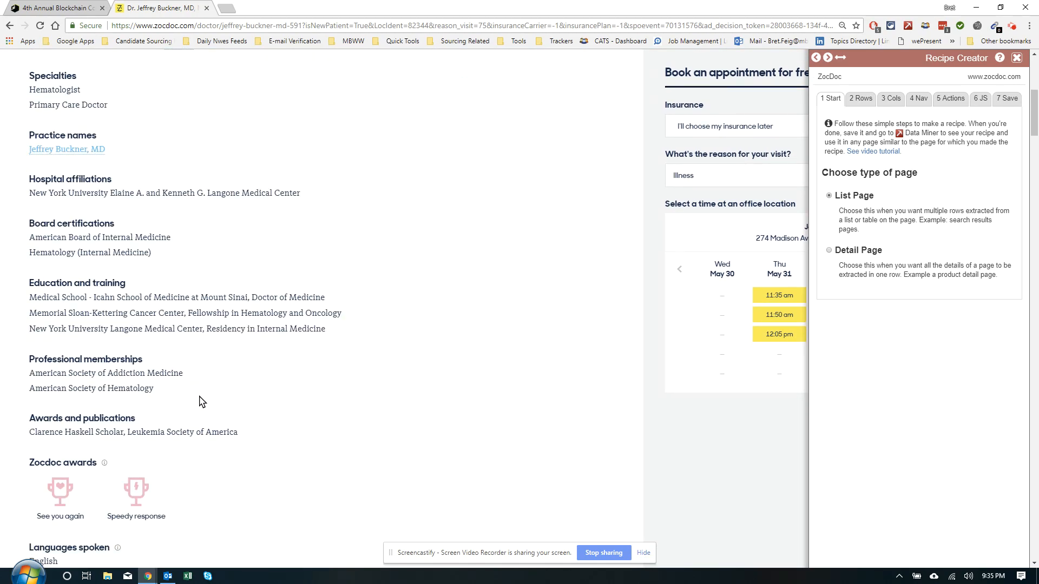